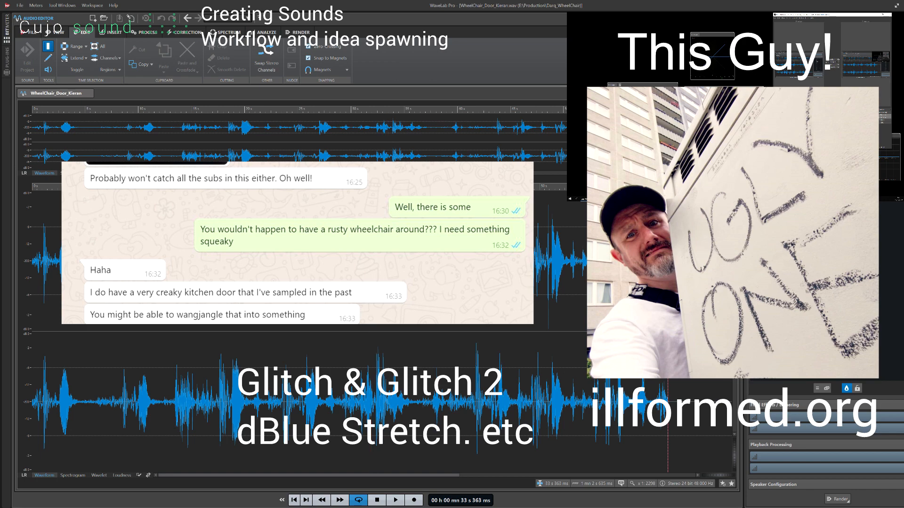
Play the original door recording from several positions, checking its spectrogram and returning to the waveform display.
key(space)
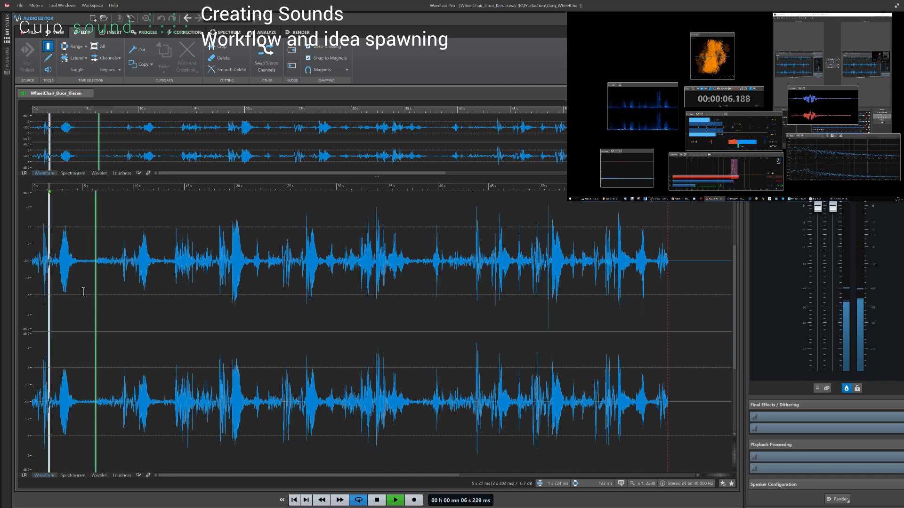
click(72, 475)
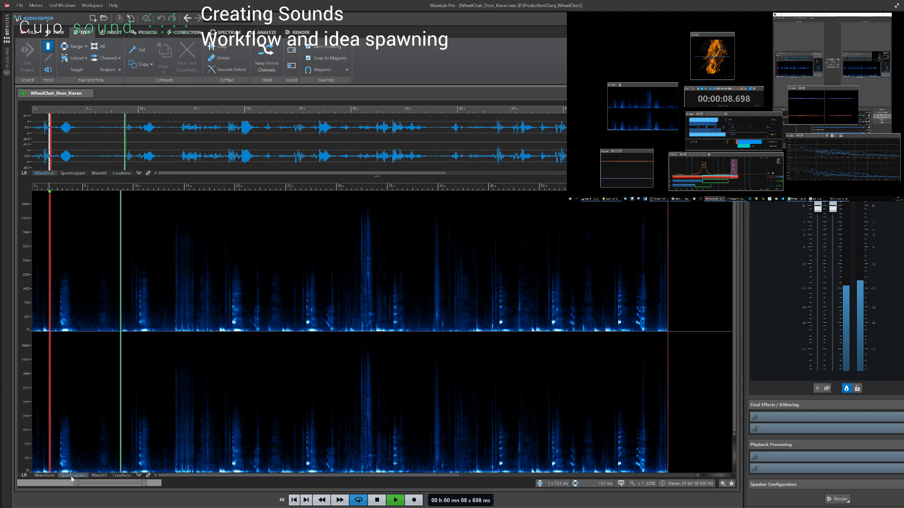
click(44, 475)
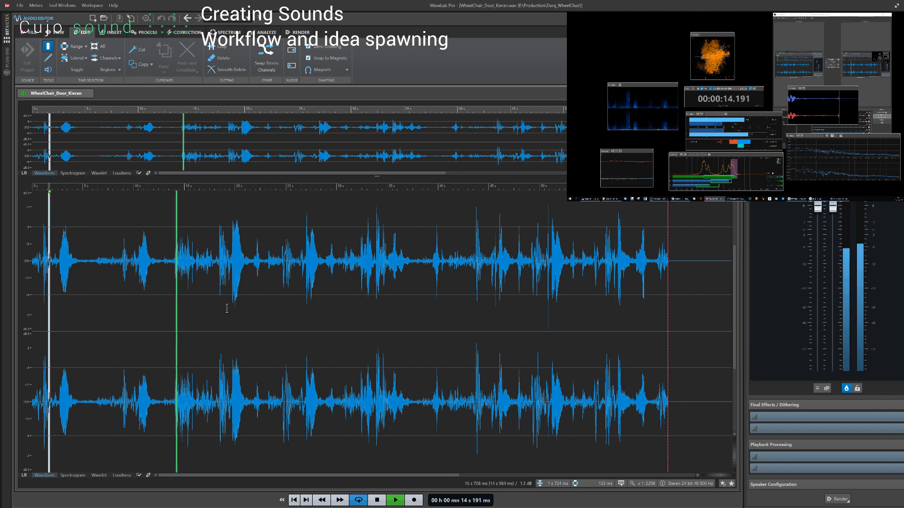
click(229, 258)
click(218, 259)
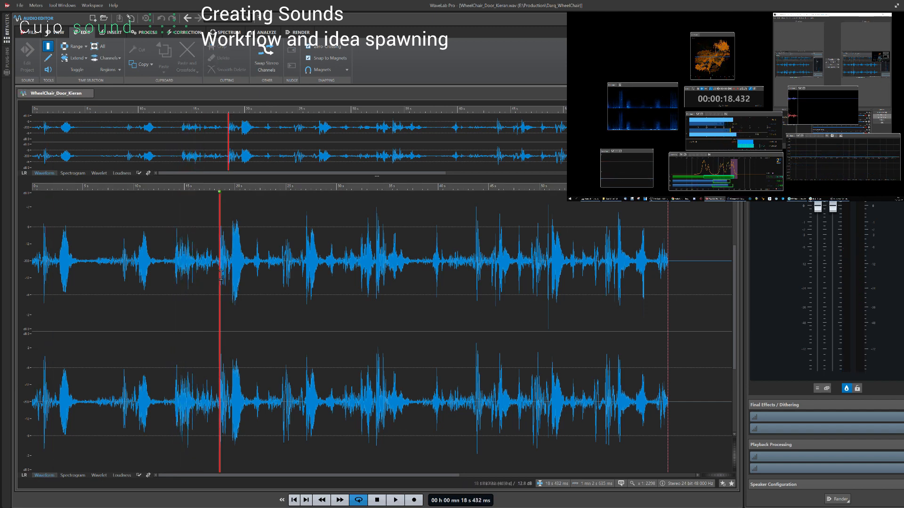
click(302, 278)
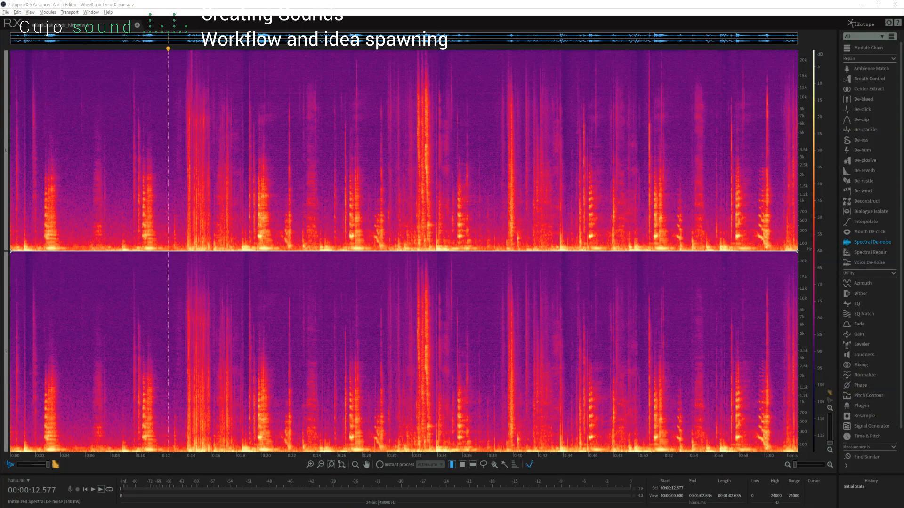
In iZotope RX, learn the Spectral De-noise profile from the quiet passage between about 4.7 and 6.2 s.
drag(687, 153, 582, 185)
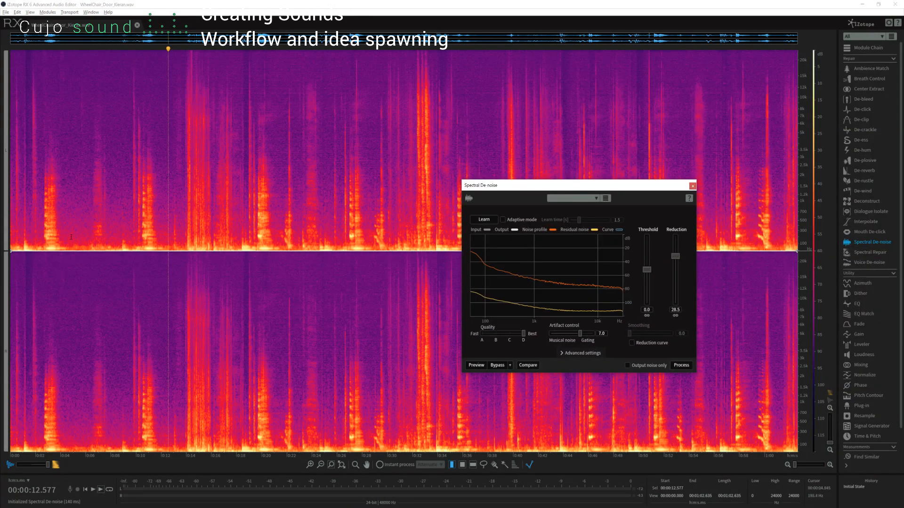
drag(69, 237, 87, 239)
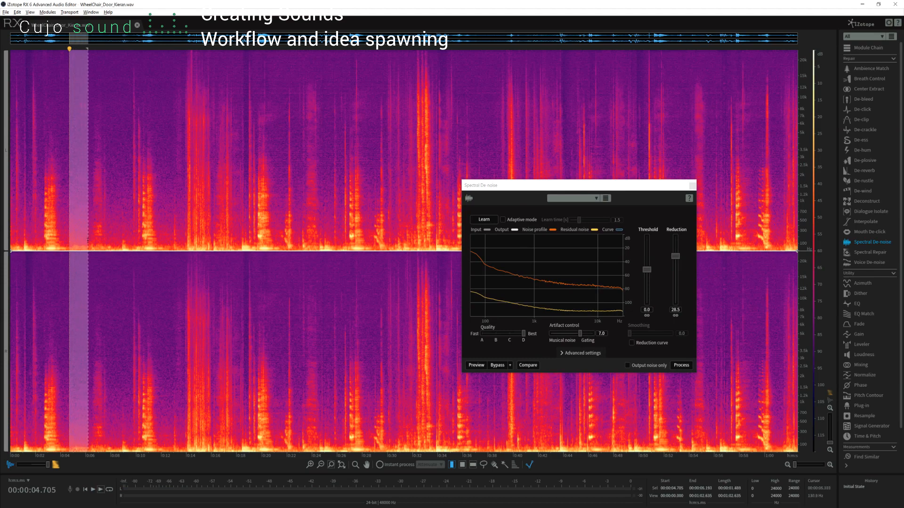
click(484, 219)
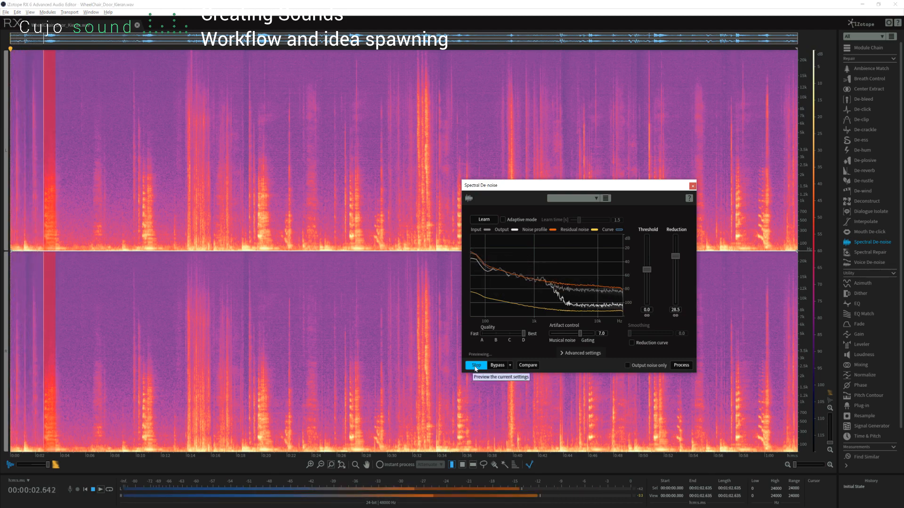
Preview the Spectral De-noise with 28.5 reduction and process the whole door recording with it.
click(252, 304)
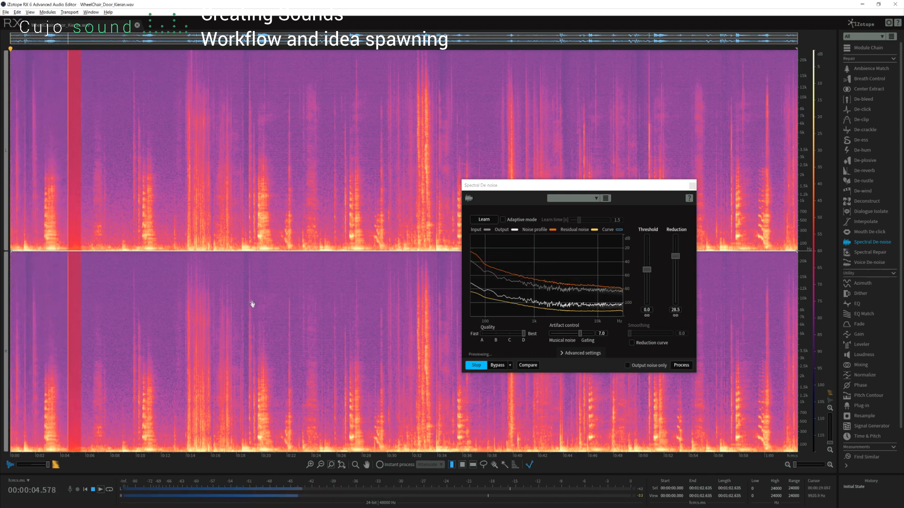
click(680, 366)
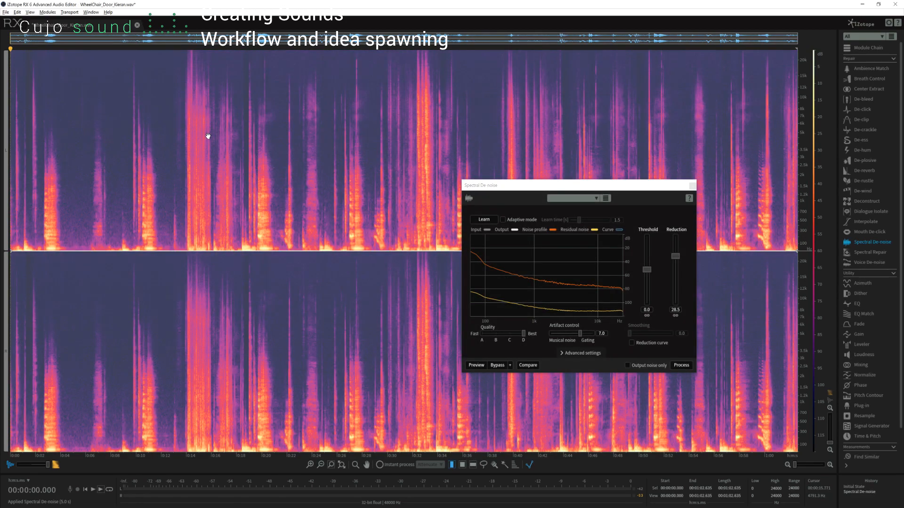
click(207, 136)
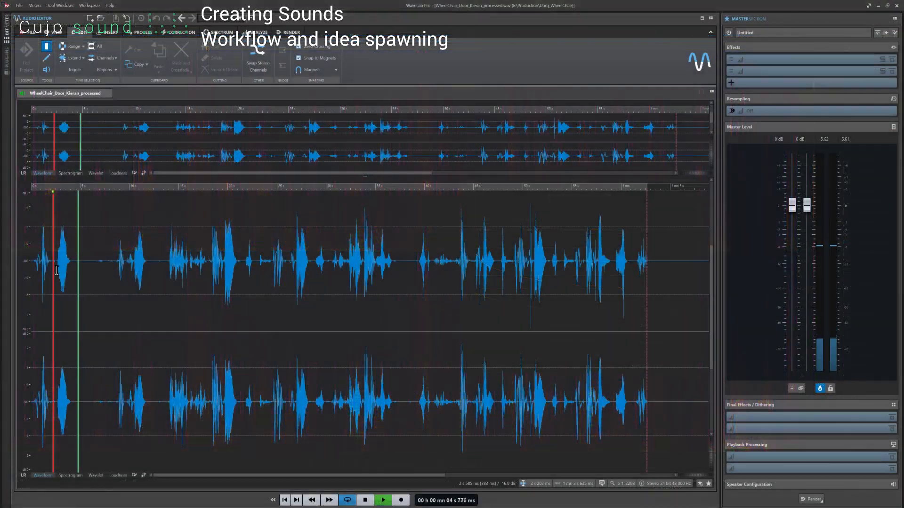
Back in WaveLab, copy the creak at about 3 s of the processed recording into a new audio file and play it.
drag(69, 272, 77, 276)
key(ctrl+shift+v)
key(space)
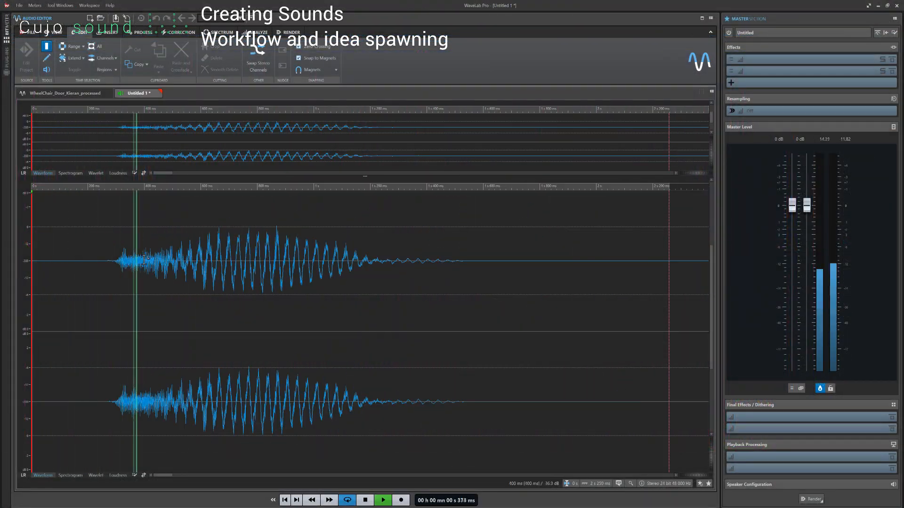
key(space)
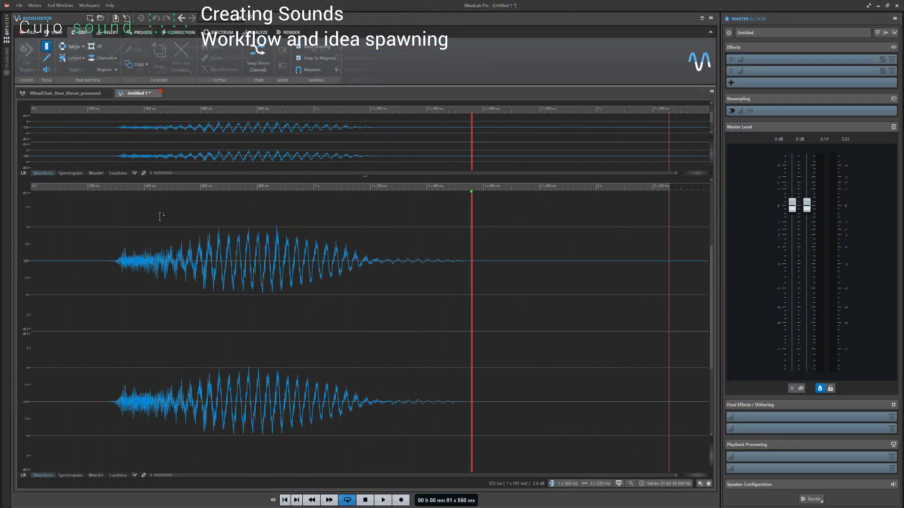
Apply Pitch Bend with a 36-semitone range and a flat raised envelope to the extracted creak, and play it.
click(141, 32)
click(227, 48)
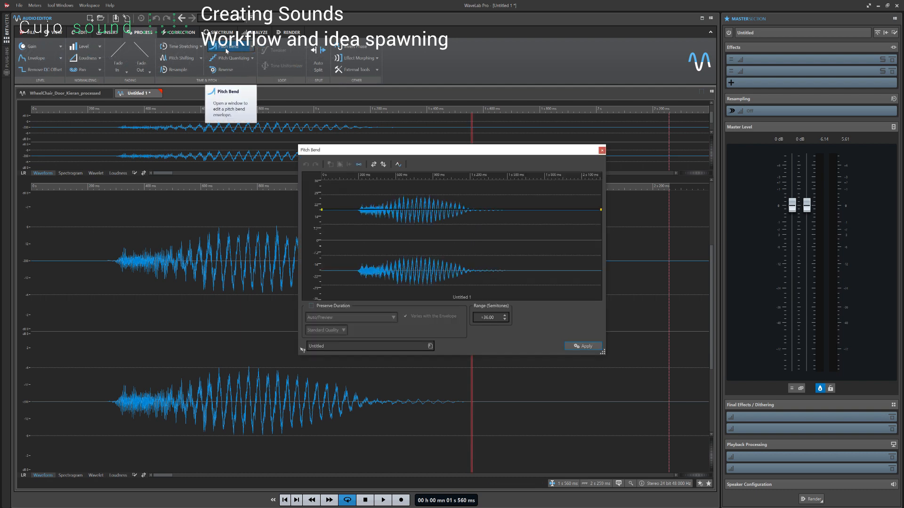
click(588, 348)
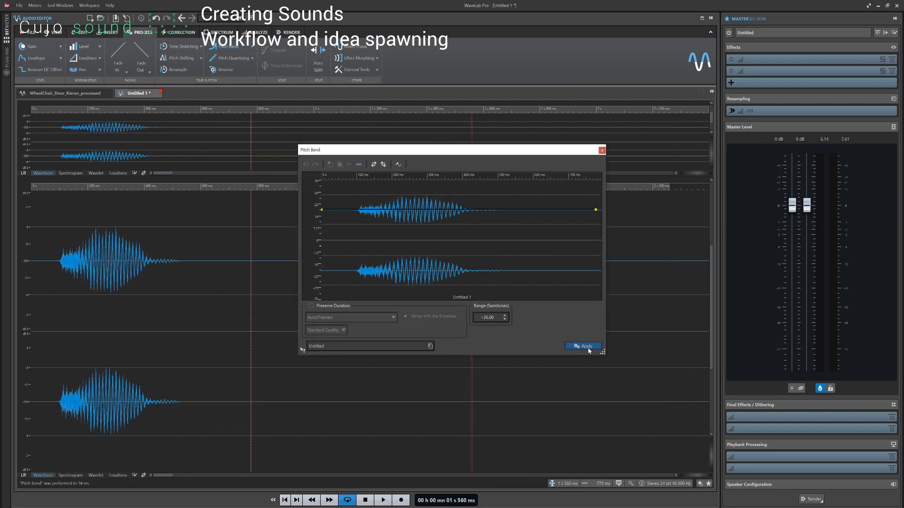
key(space)
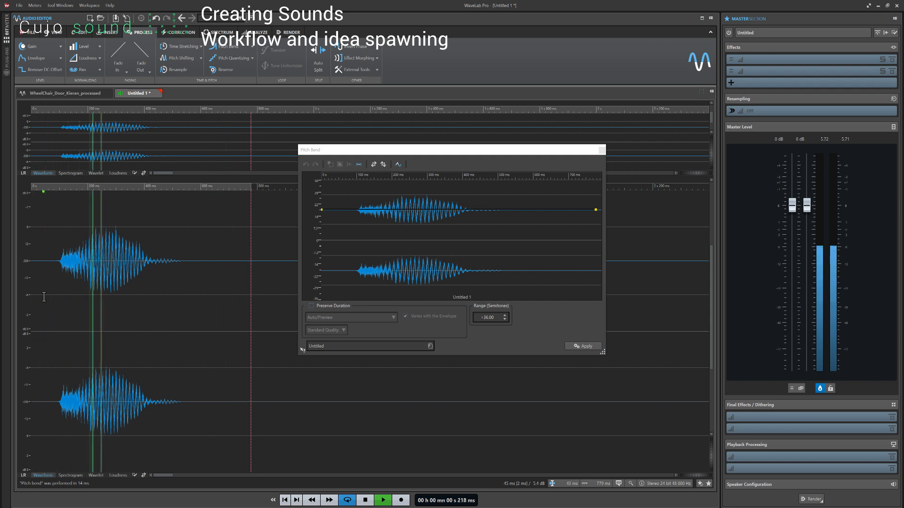
key(space)
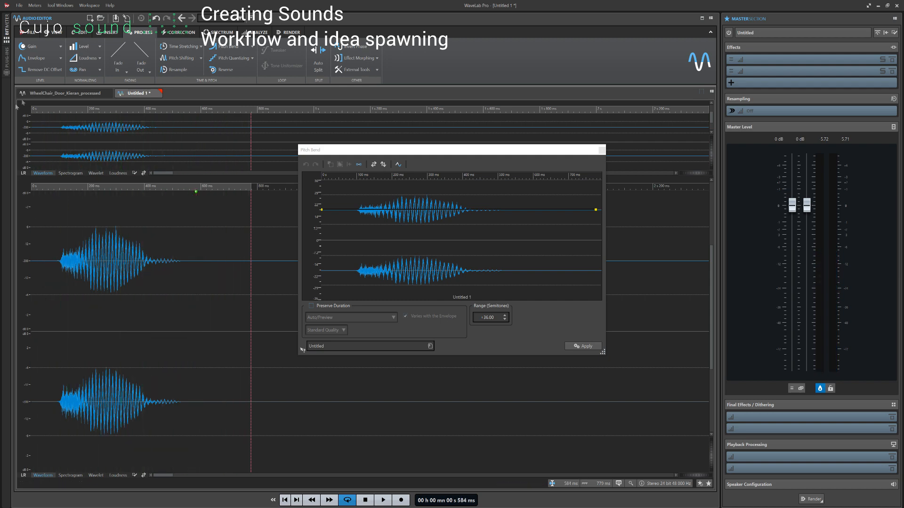
Copy the creak at about 11 s of the processed recording into a second new file and play it.
click(75, 94)
drag(447, 160, 675, 145)
click(133, 278)
key(space)
key(space)
drag(132, 281, 154, 284)
key(ctrl+shift+v)
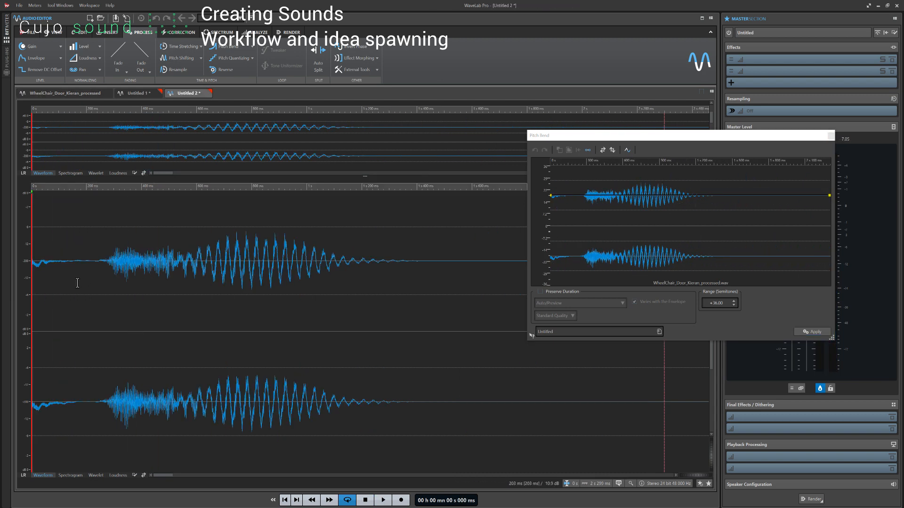
key(space)
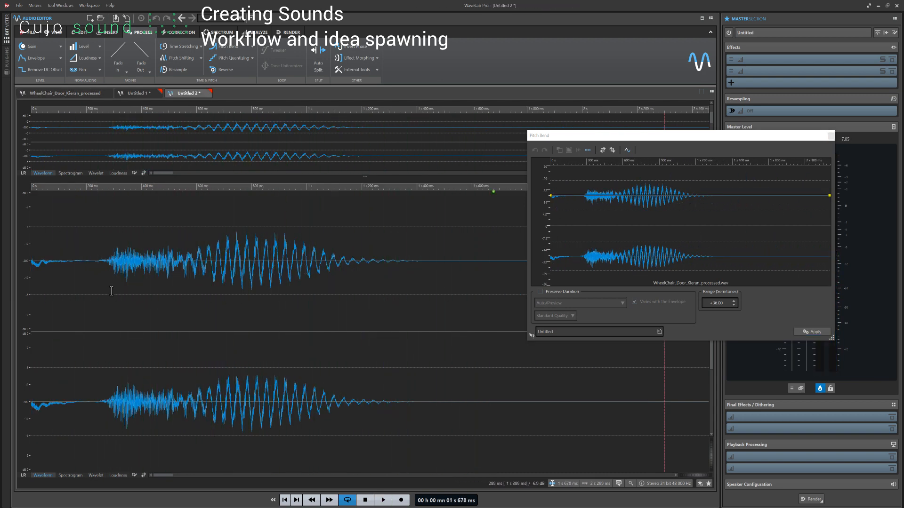
Apply the same 36-semitone-range Pitch Bend to the whole second creak, trim the noise from its start, and play it.
key(ctrl+a)
key(space)
click(74, 249)
drag(74, 249, 30, 282)
key(Delete)
key(ctrl+d)
click(53, 291)
click(36, 292)
key(space)
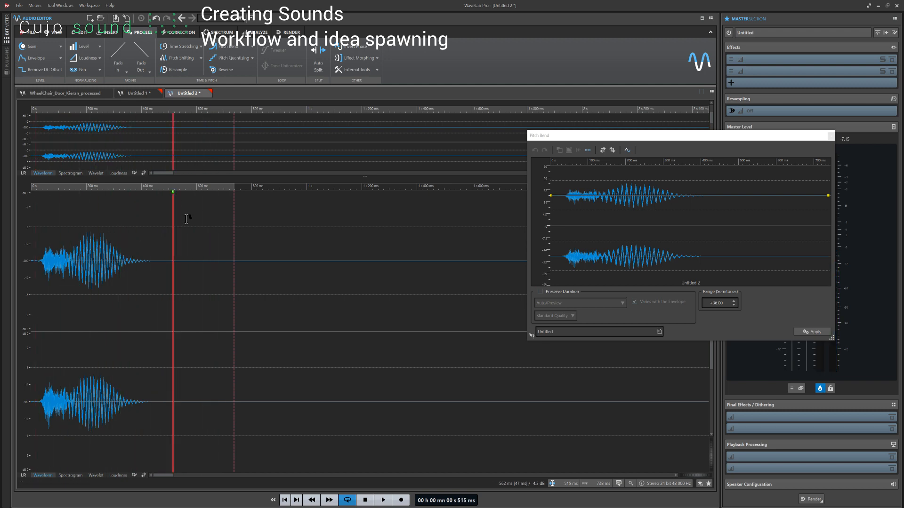
Play the processed recording and copy the section from about 54 to 56 s into a third new file.
click(83, 96)
click(331, 287)
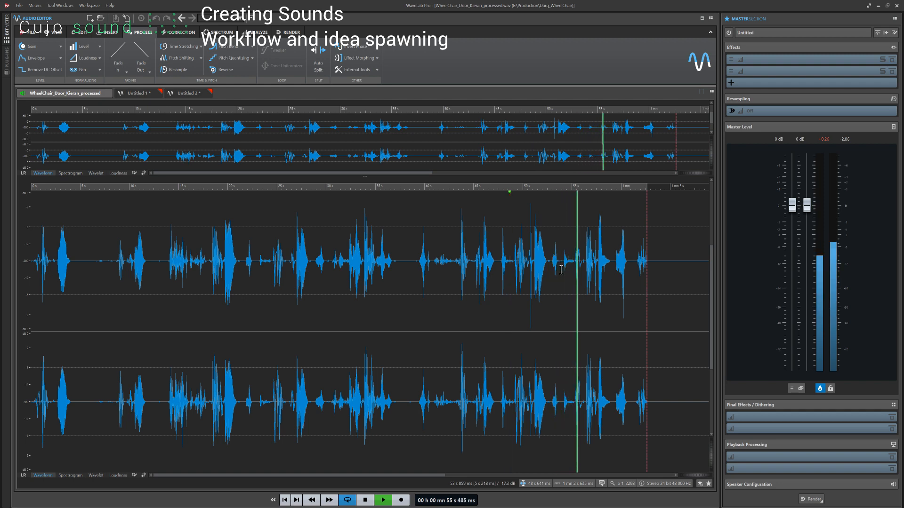
drag(560, 272, 583, 277)
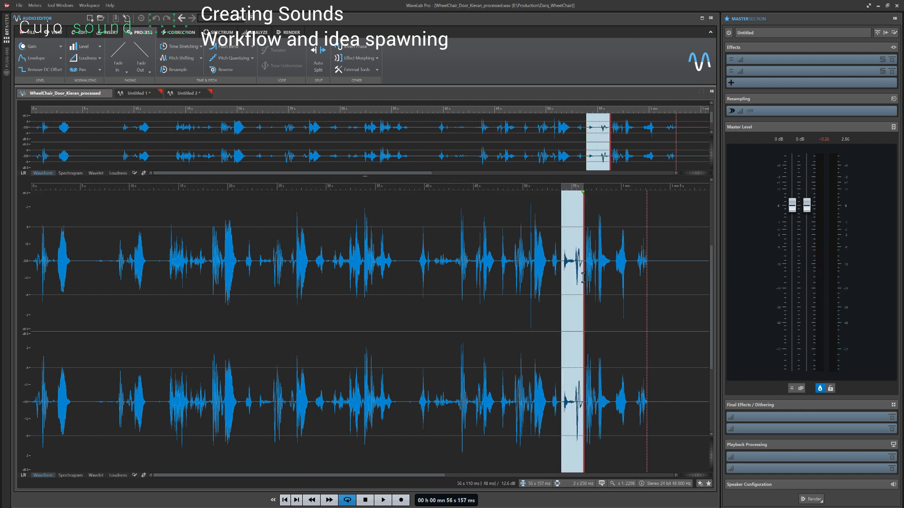
key(ctrl+d)
Trim the unwanted sound off the end and the silence off the start of the third clip.
drag(419, 278, 800, 361)
click(414, 275)
key(Delete)
click(128, 299)
key(space)
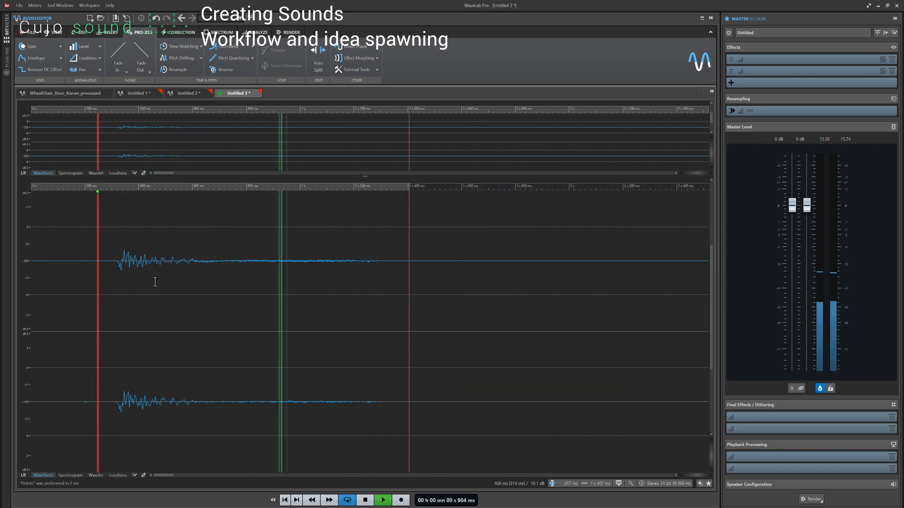
drag(90, 283, 16, 380)
key(Delete)
Cut the loud hit from the end of the fourth clip, trim its quiet start, and play the clip.
key(space)
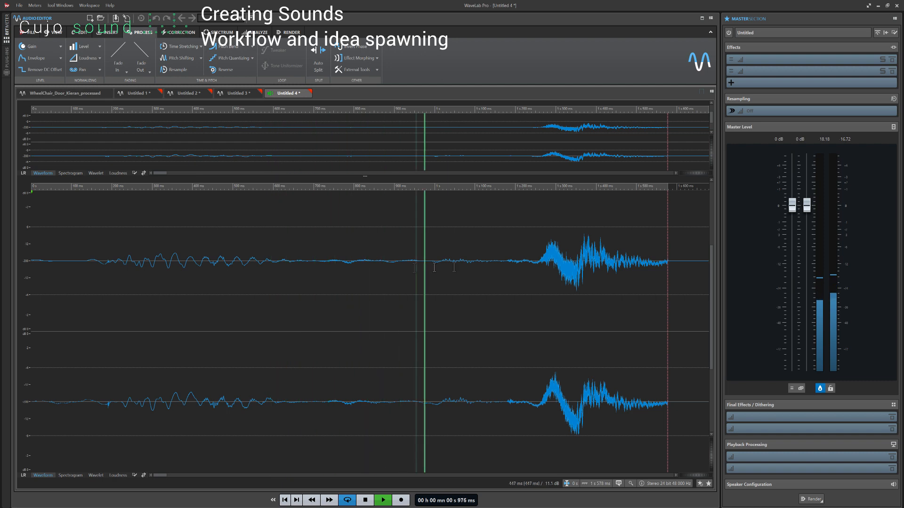
key(space)
drag(437, 282, 849, 302)
key(Delete)
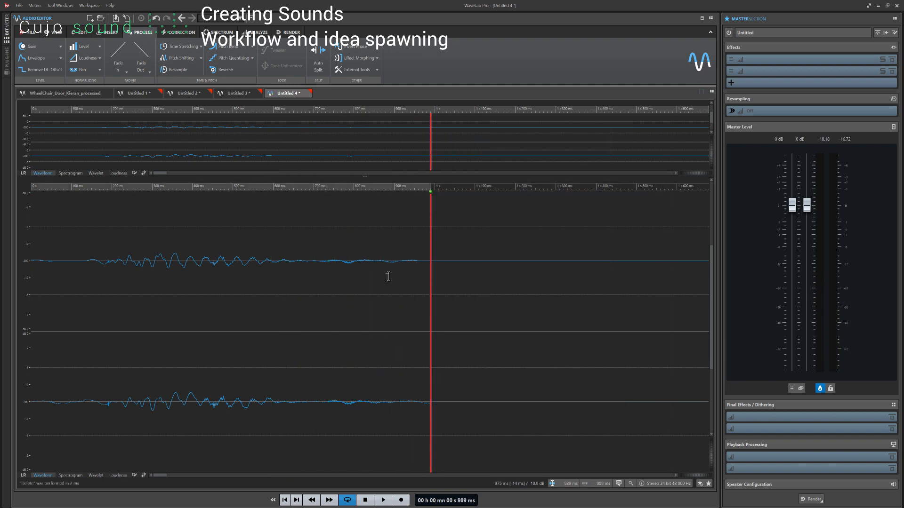
drag(386, 277, 452, 279)
key(ctrl+d)
key(Delete)
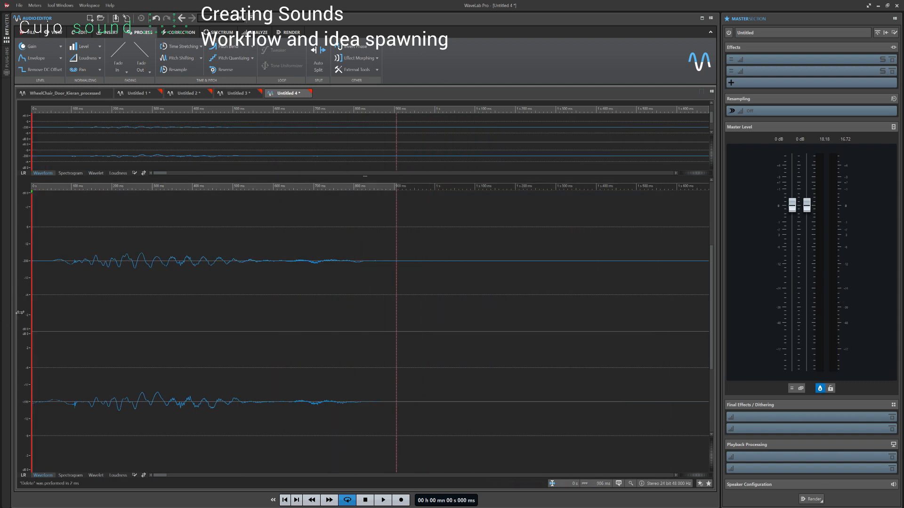
key(space)
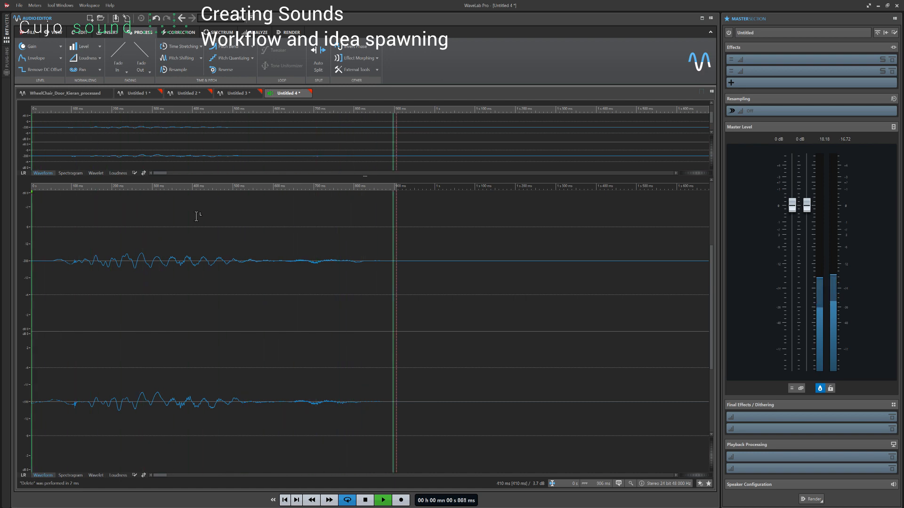
key(space)
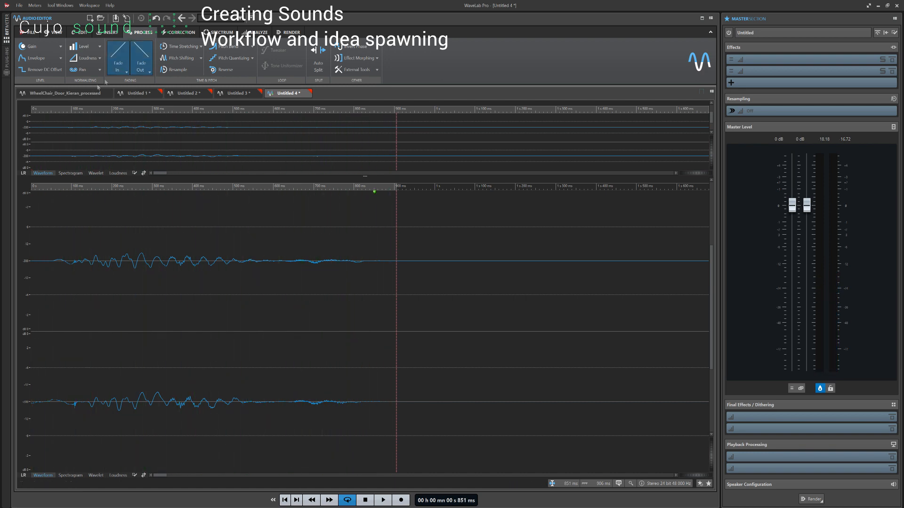
Audition the processed recording around 29 to 41 s and copy the section from about 41 to 44 s into a fifth new file.
click(78, 94)
key(space)
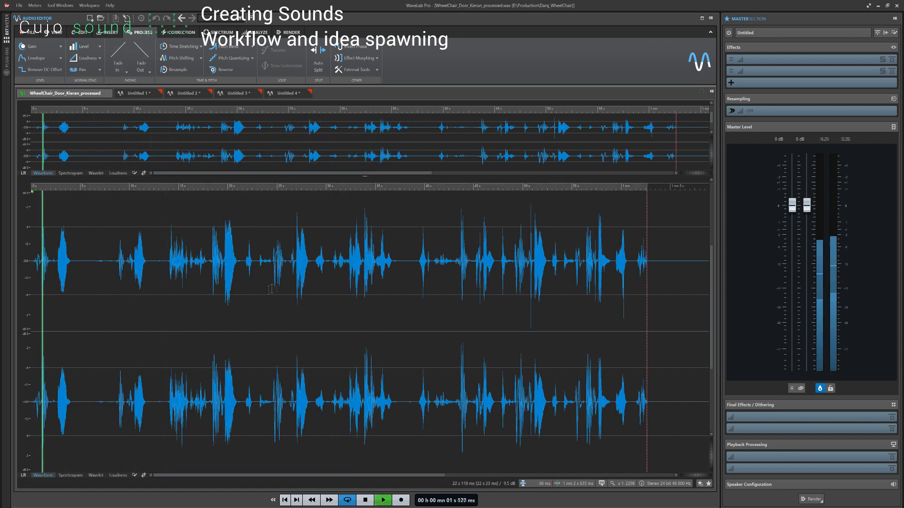
click(320, 277)
key(space)
click(335, 276)
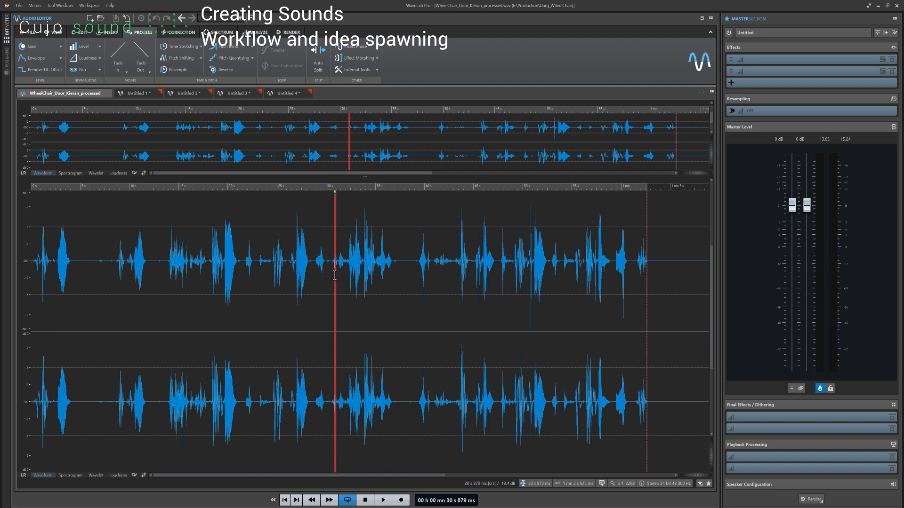
key(space)
click(422, 260)
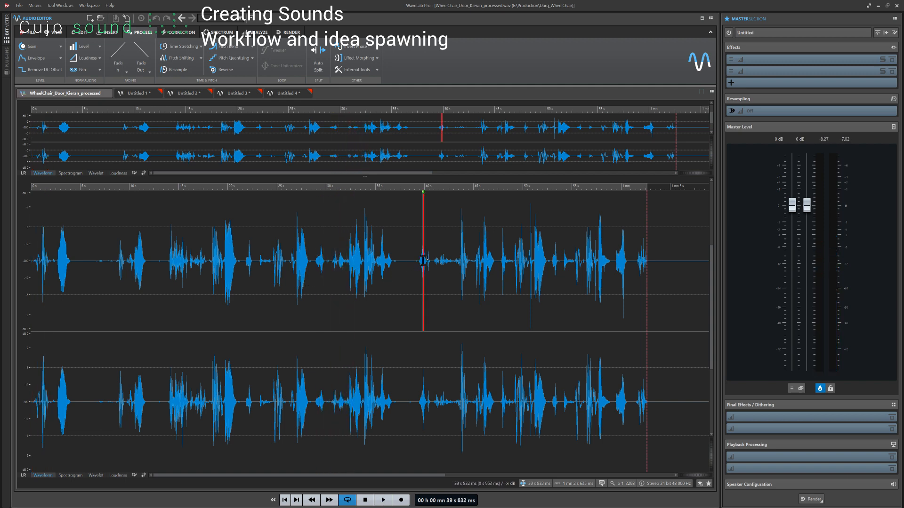
click(431, 268)
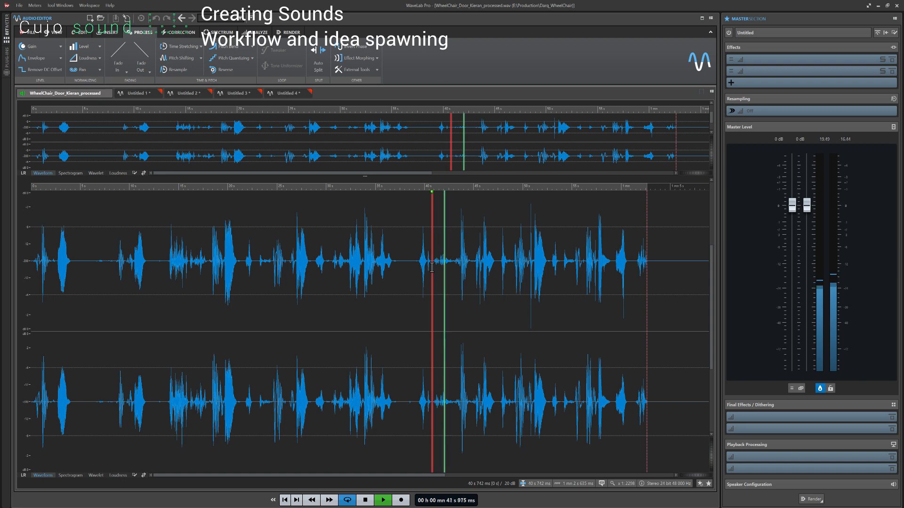
key(space)
drag(435, 268, 463, 277)
key(ctrl+d)
key(space)
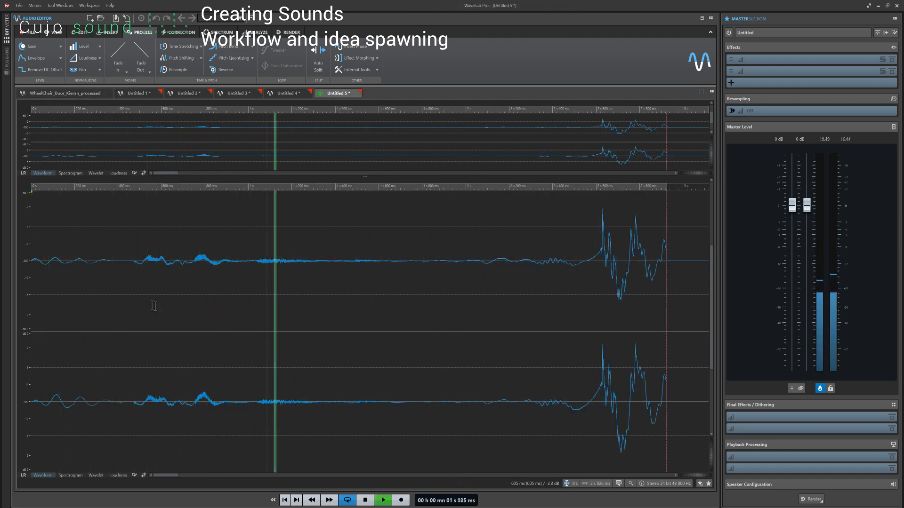
Trim the start of the fifth clip and cut the loud hit and remaining tail from its end.
drag(124, 283, 32, 283)
key(Delete)
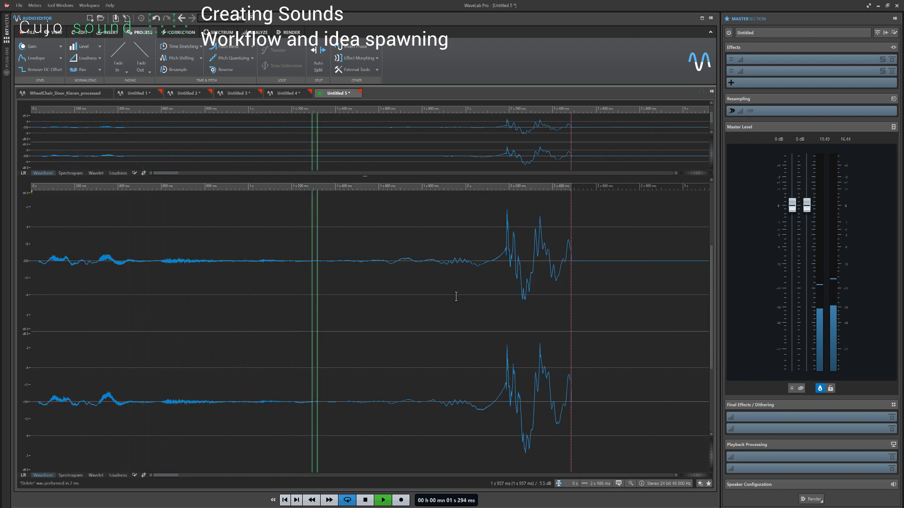
key(space)
drag(436, 293, 670, 290)
key(Delete)
drag(384, 287, 461, 286)
key(Delete)
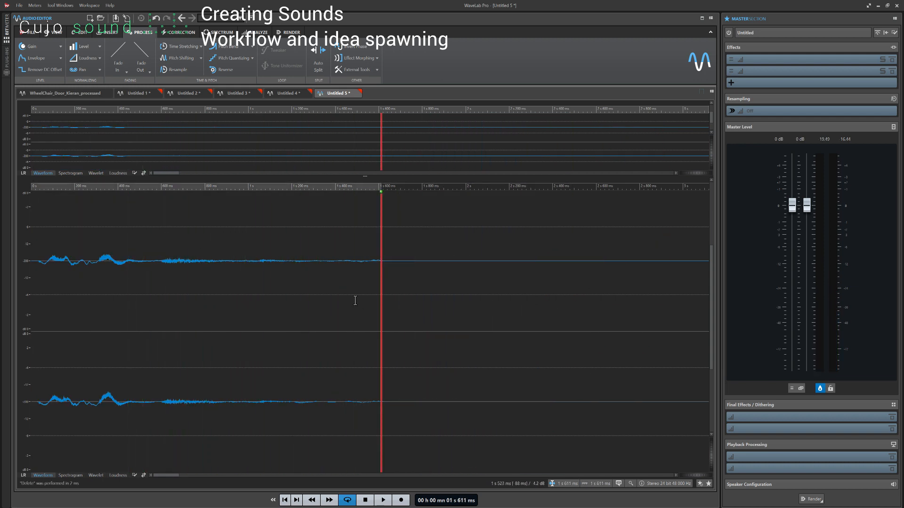
Fade out the tail of the fifth clip up to its end and play the whole clip.
drag(354, 300, 519, 311)
key(ctrl+d)
key(ctrl+a)
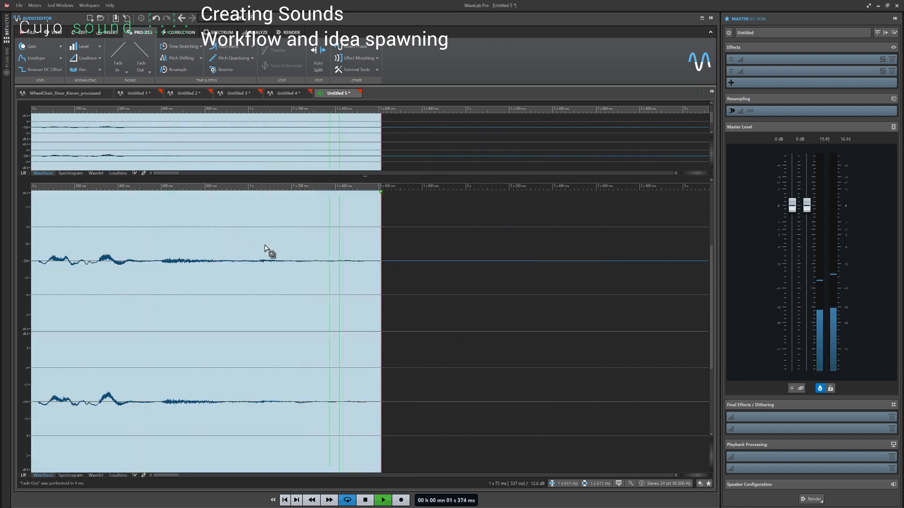
key(space)
Delete the unwanted low rumble before the creak at the start of the fifth clip and play the result.
click(149, 262)
drag(153, 264, 31, 282)
key(Delete)
key(space)
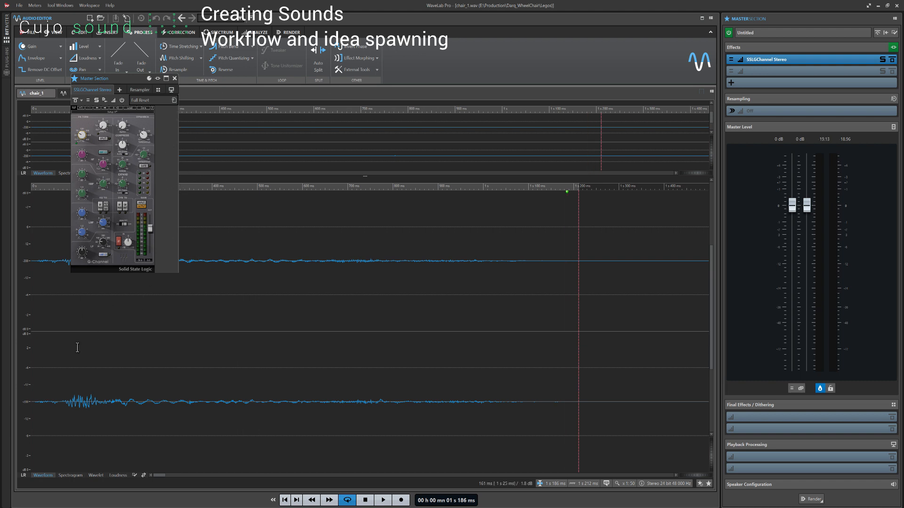
Play chair_1 and add the Ohmicide_vstwin_x64 effect in the second master slot, moving its window clear of the waveform.
key(space)
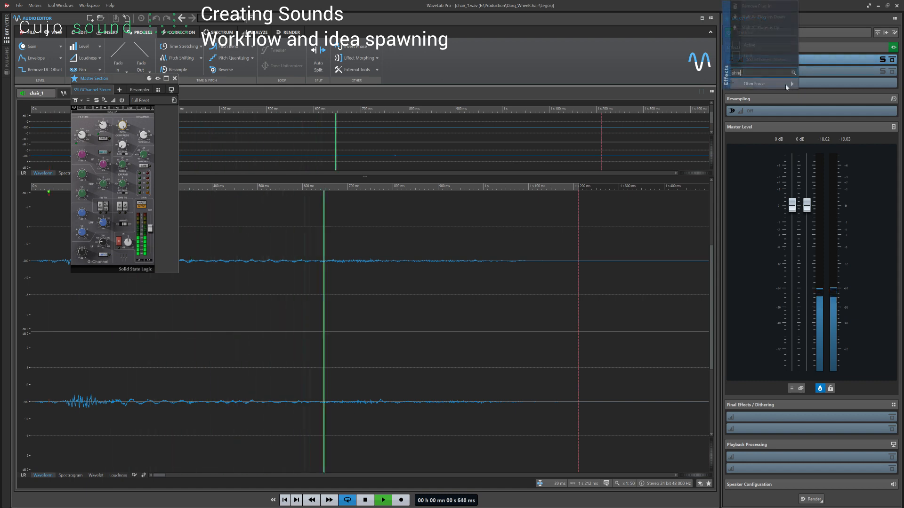
mouse_move(787, 84)
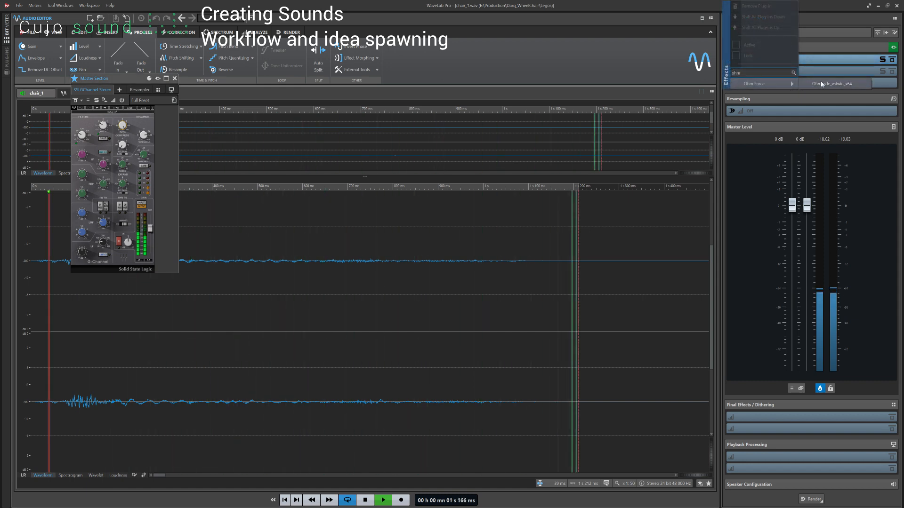
click(822, 84)
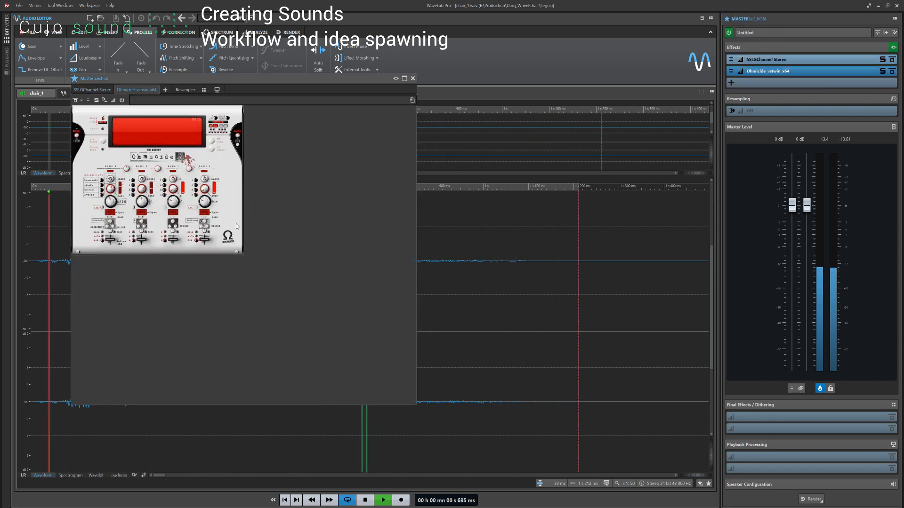
drag(340, 84, 681, 121)
key(space)
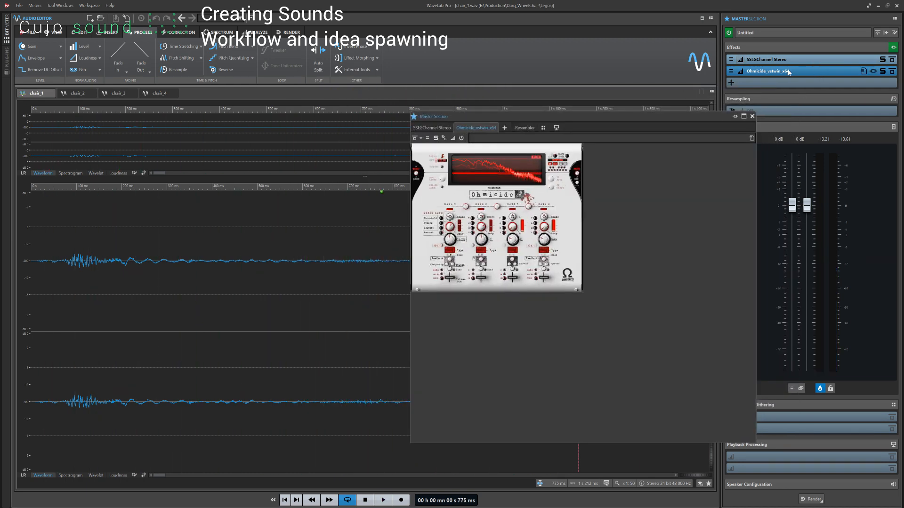
Reorder the effects so SSLGChannel Stereo follows Ohmicide and play chair_1 from its start.
drag(771, 83, 757, 86)
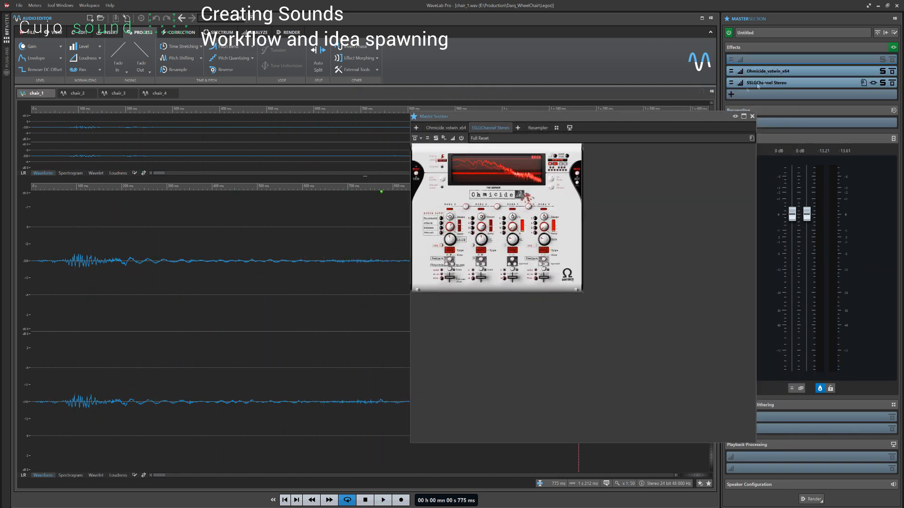
click(56, 306)
key(space)
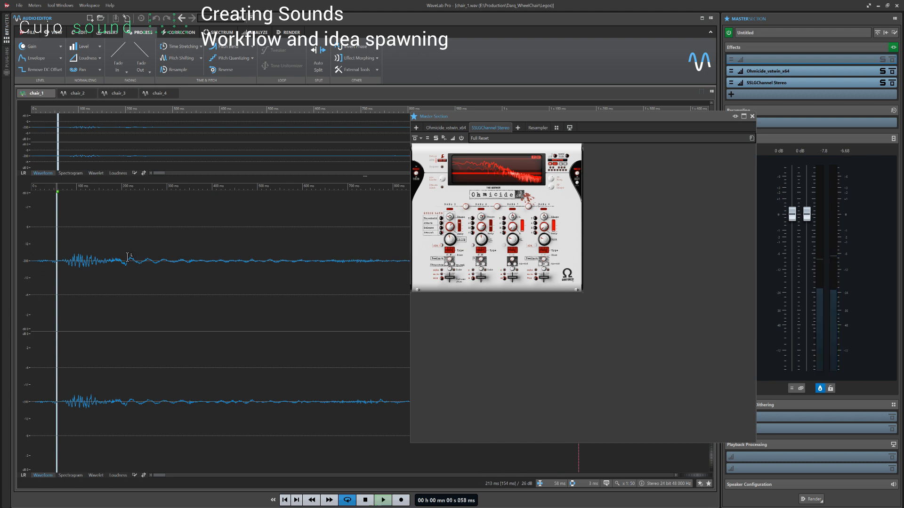
click(46, 285)
key(space)
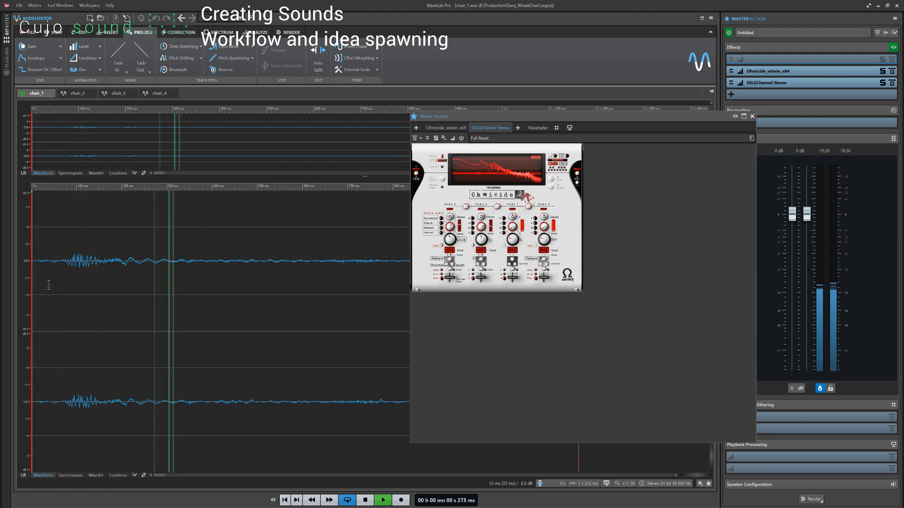
Audition the chair_2 and chair_4 clips through the effects chain, moving the plug-in window aside.
click(75, 93)
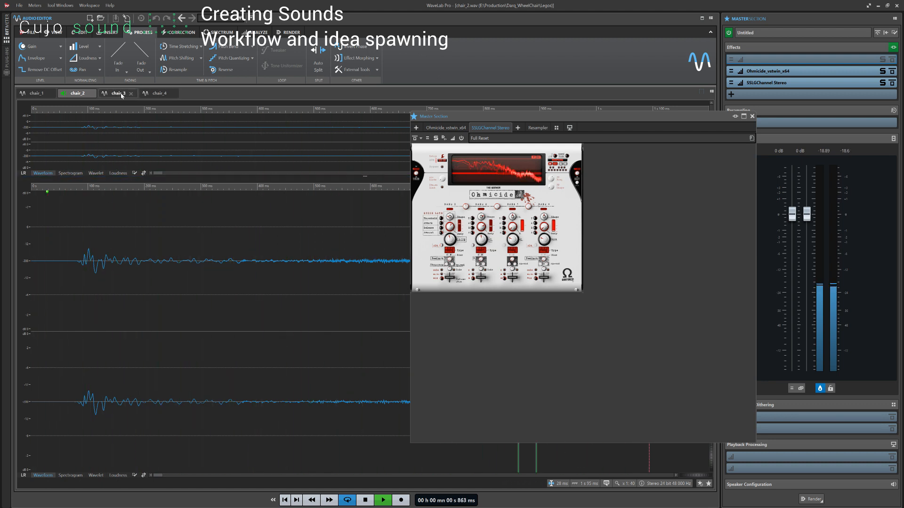
click(159, 93)
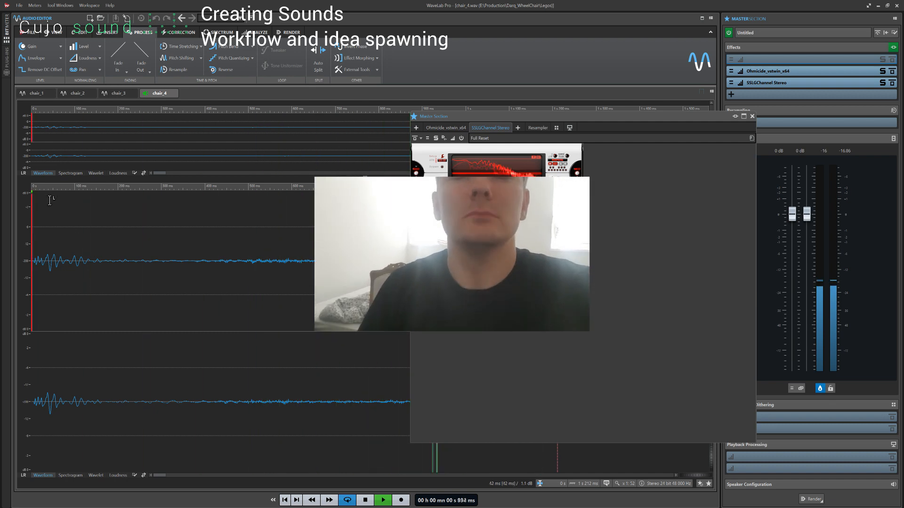
drag(605, 121, 724, 87)
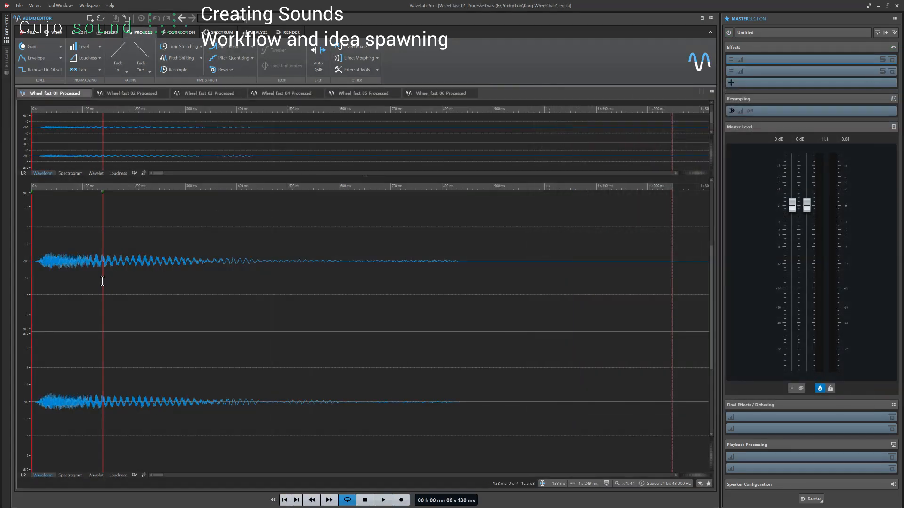
Audition the processed Wheel_fast clips one by one from Wheel_fast_01_Processed onwards, closing each file after listening.
key(space)
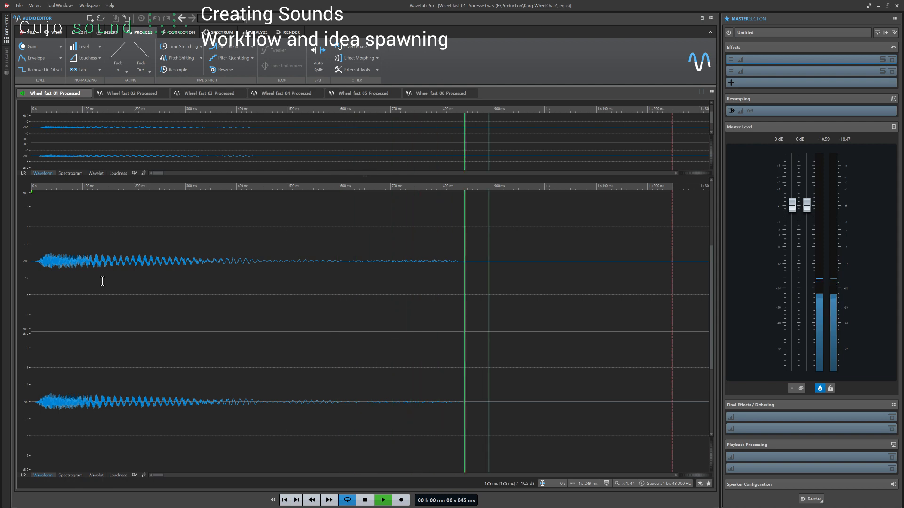
key(ctrl+w)
key(space)
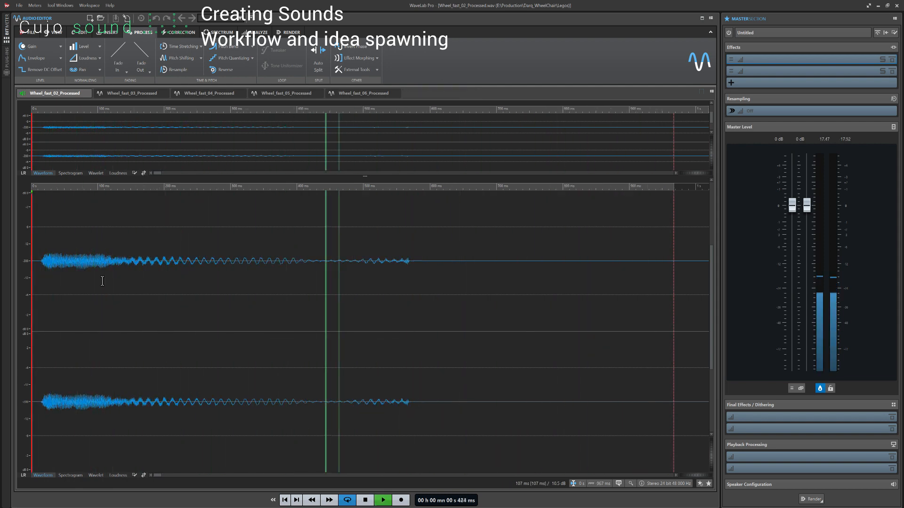
key(space)
key(ctrl+w)
key(ctrl+w)
key(space)
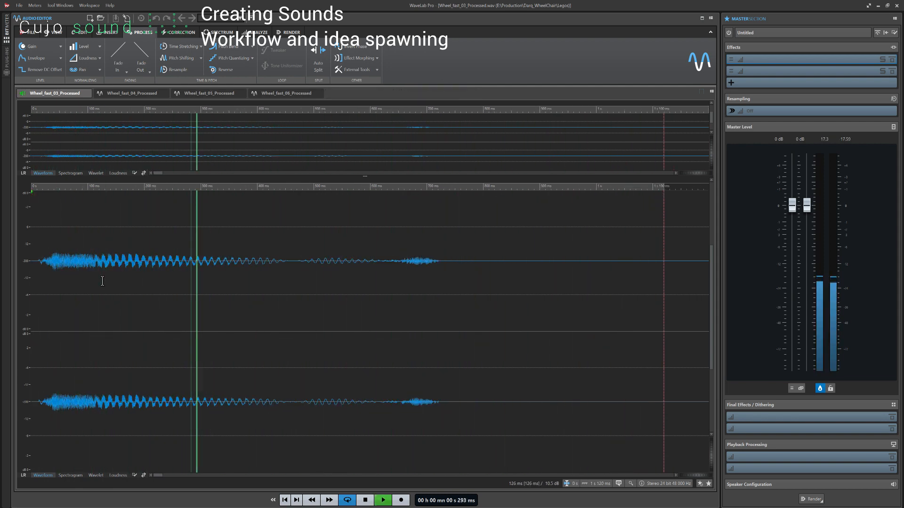
key(space)
key(ctrl+w)
key(ctrl+w)
key(space)
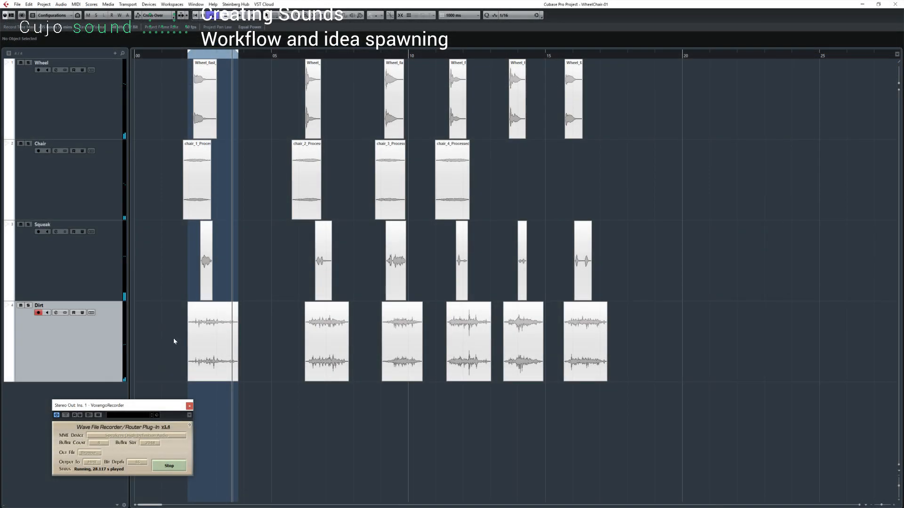
Close the VoxengoRecorder window and play the marked range with only the Wheel track soloed.
click(189, 407)
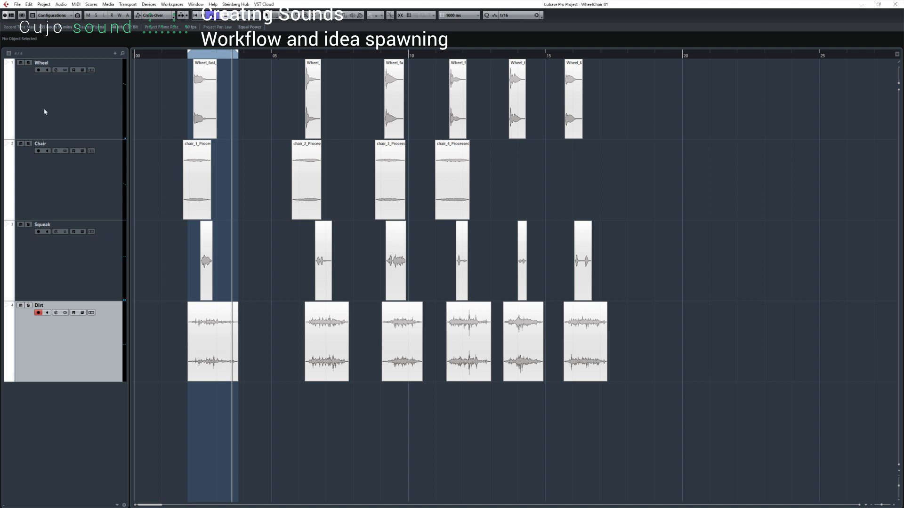
click(28, 62)
key(space)
click(204, 174)
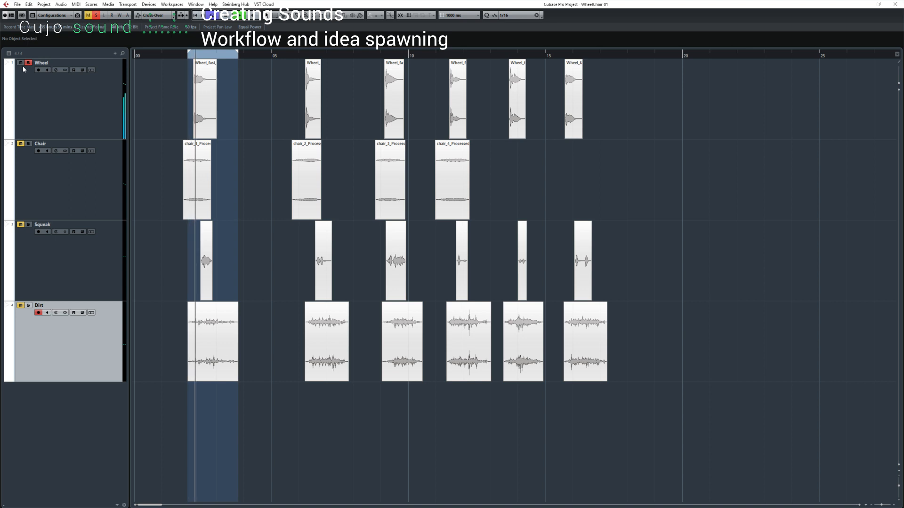
Audition the Chair and Squeak tracks soloed, playing the squeaks from about 6 s and 13 s.
click(28, 143)
ctrl+click(28, 224)
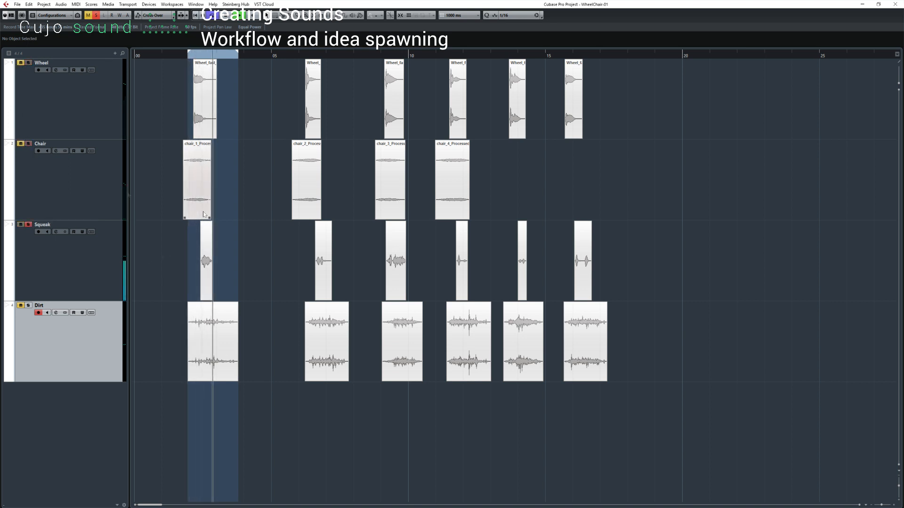
click(306, 55)
key(space)
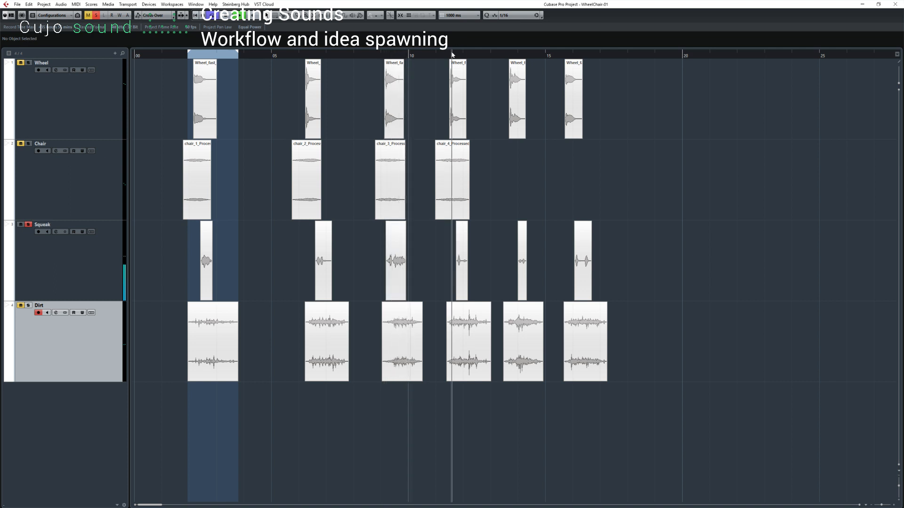
click(504, 55)
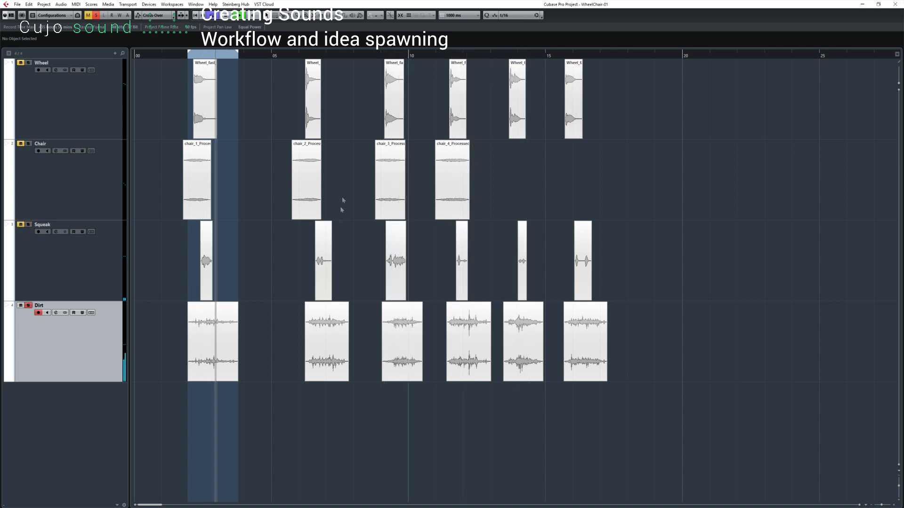
Audition the soloed Dirt track's clips from about 6 s, 9 s and 13 s.
click(294, 56)
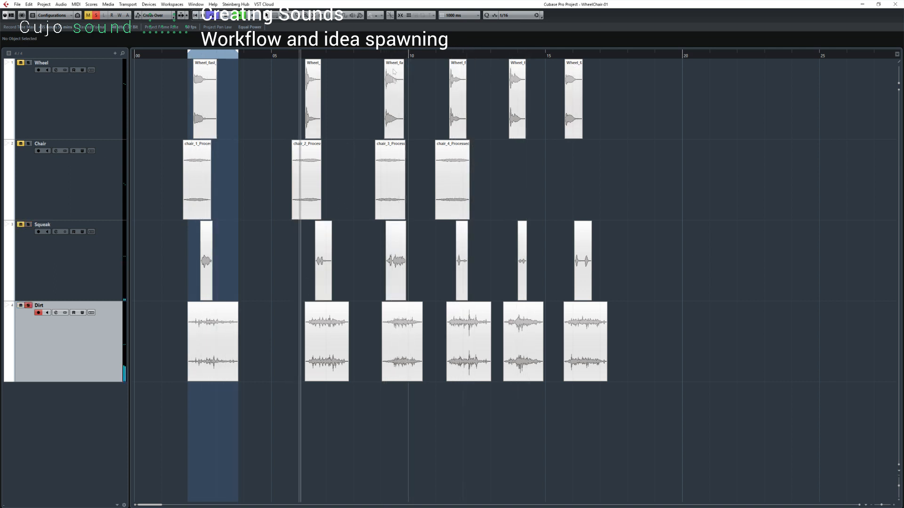
click(379, 55)
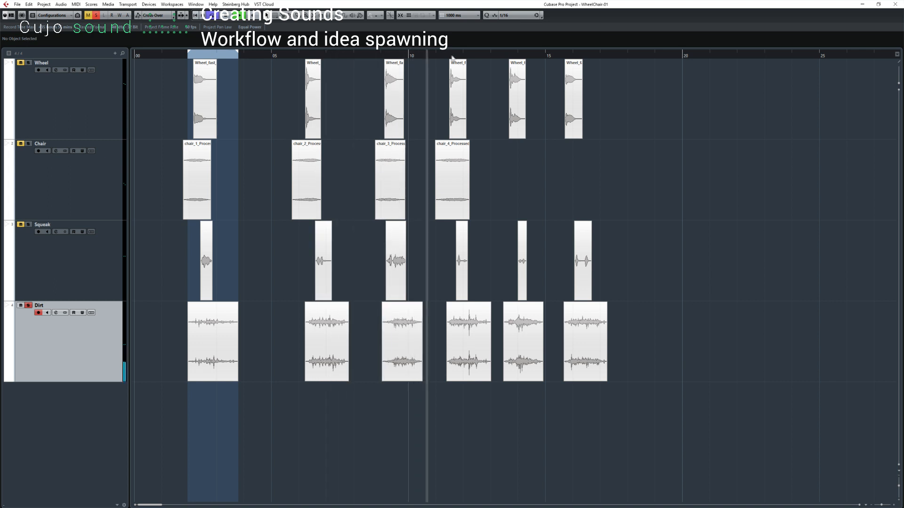
click(503, 56)
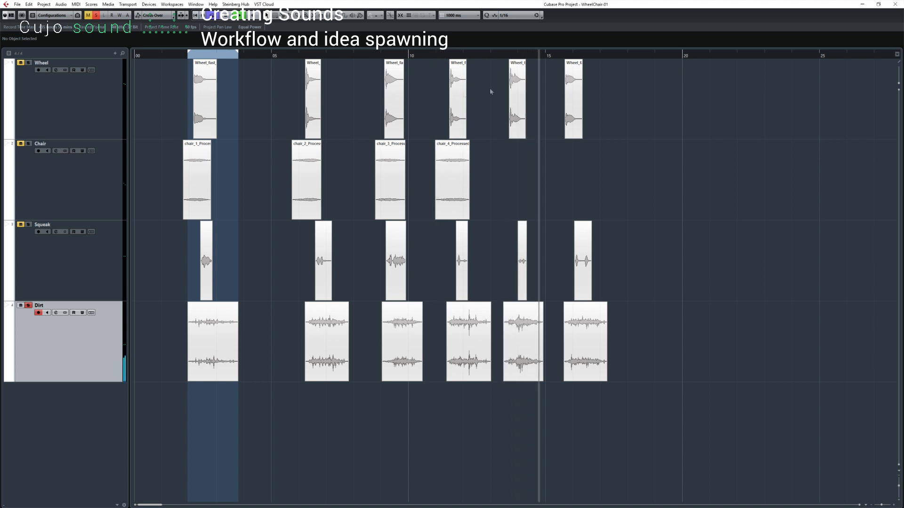
Remove the Dirt track's solo and play all layers together from the start of the marked range and about 6 s.
click(28, 306)
key(KP_1)
key(space)
click(296, 55)
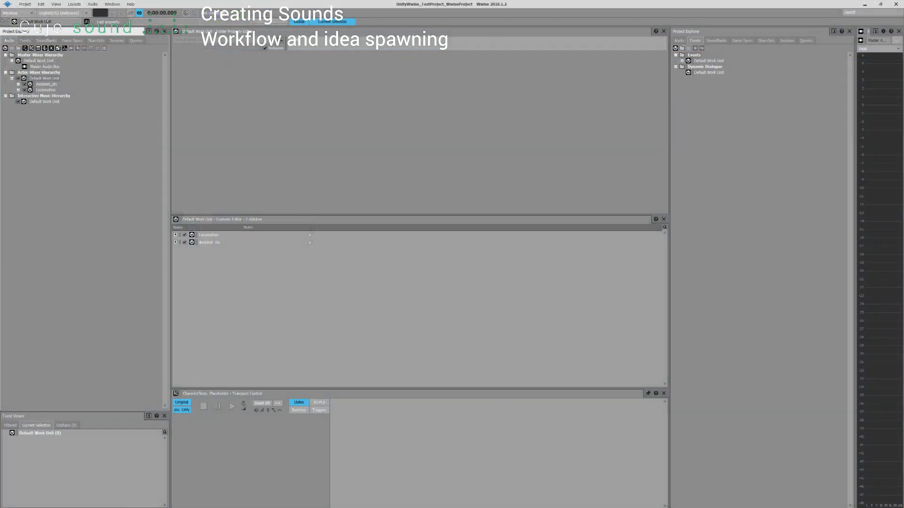
Import the selected sfx_cave_wheelChair WAV files from the WheelChair folder as Sound SFX into the Actor-Mixer Hierarchy's Default Work Unit.
drag(902, 68, 696, 119)
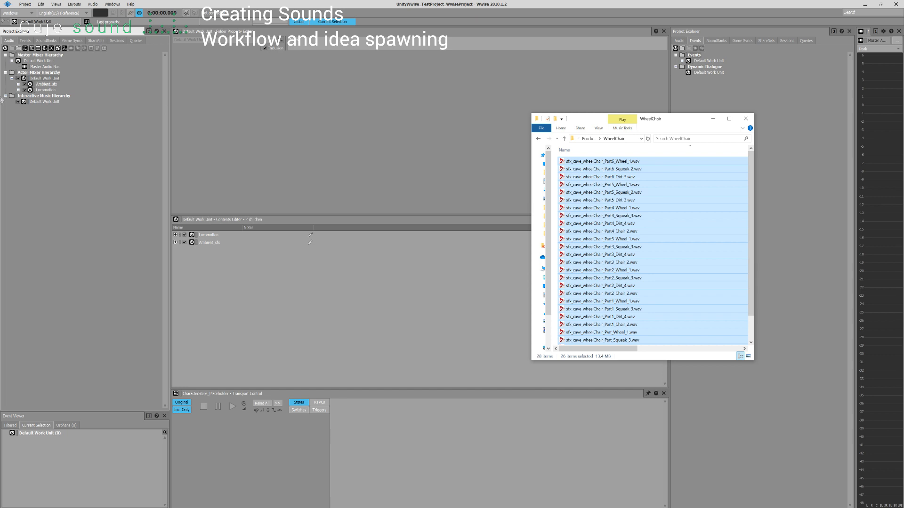
drag(582, 164, 48, 79)
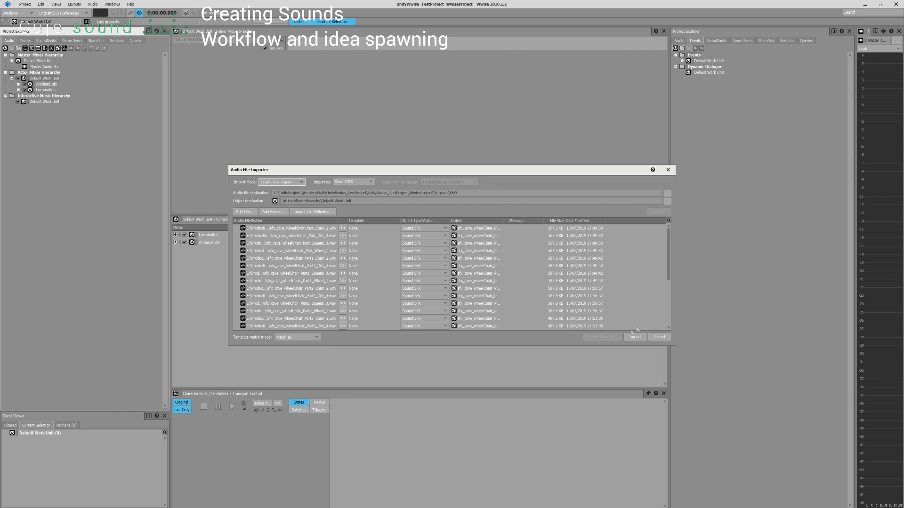
click(668, 193)
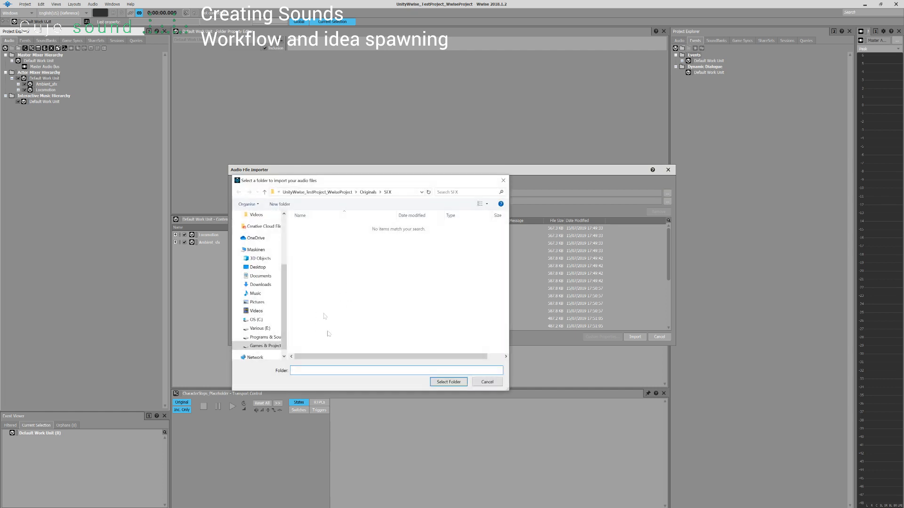
click(487, 382)
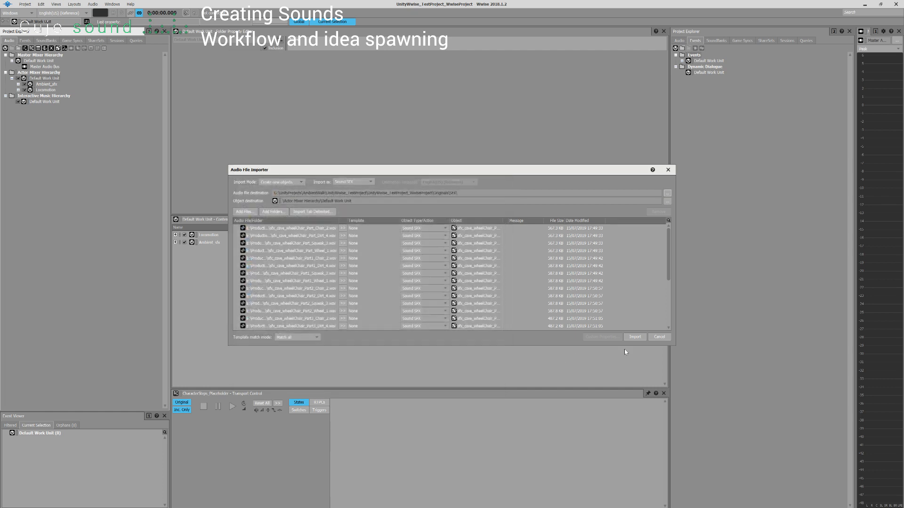
click(643, 337)
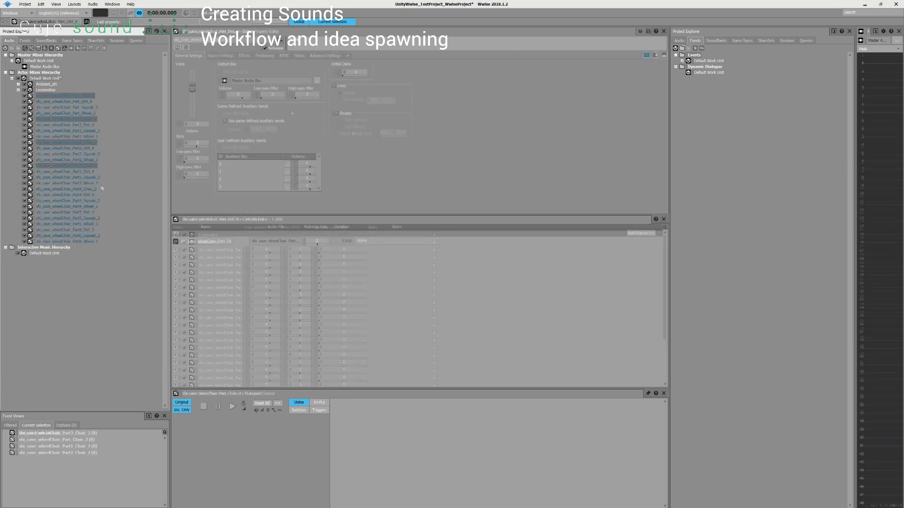
Group the five Chair sounds under a new parent Random Container named Chair.
ctrl+click(92, 190)
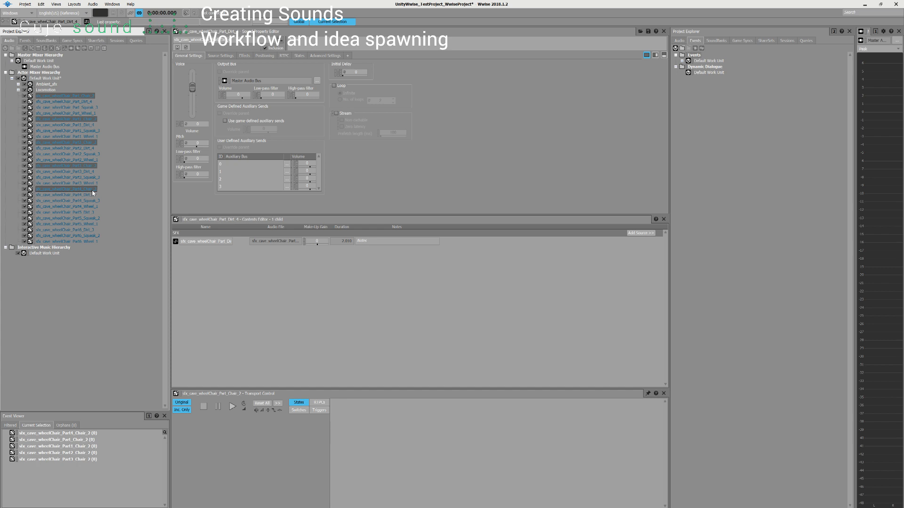
right_click(93, 192)
mouse_move(221, 202)
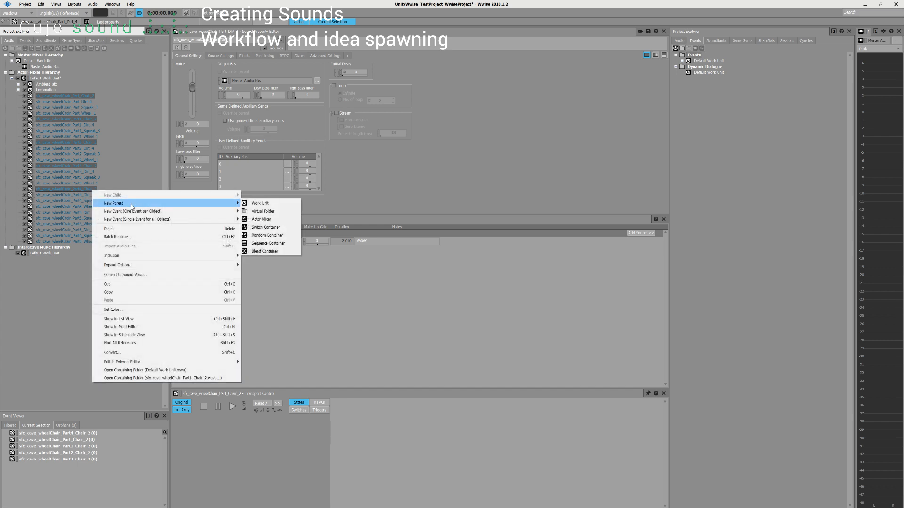
click(267, 235)
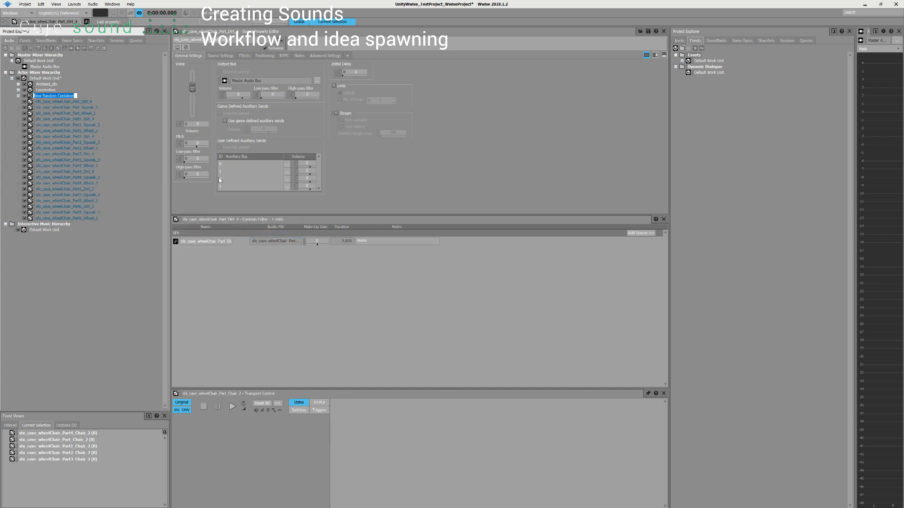
text(Chair)
key(Return)
Select all the wheelchair Dirt sounds and group them under a new parent Random Container named Dirt.
click(84, 101)
ctrl+click(85, 119)
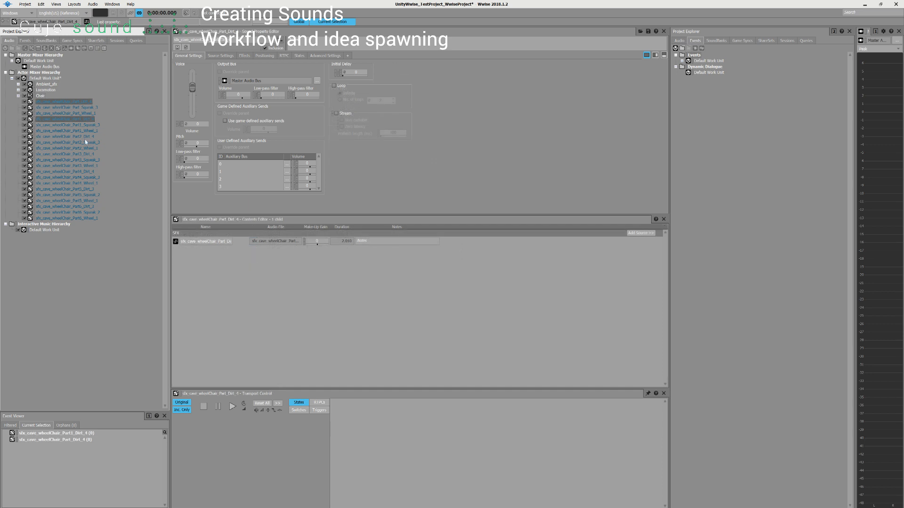
ctrl+click(87, 137)
ctrl+click(90, 155)
ctrl+click(92, 172)
ctrl+click(89, 188)
ctrl+click(90, 207)
right_click(88, 206)
mouse_move(219, 217)
click(269, 250)
text(Dirt)
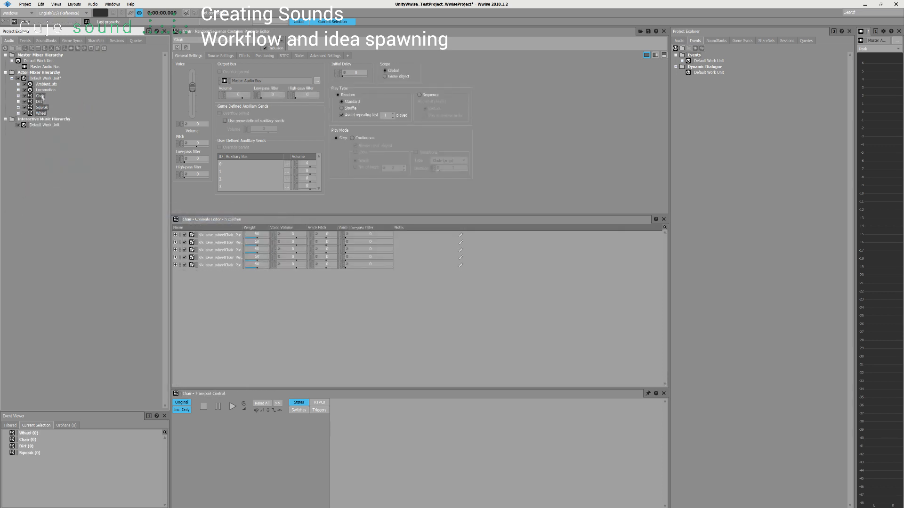
Group the selected Chair, Dirt, Squeak and Wheel containers under a new parent Blend Container named WheelChair and expand it.
right_click(44, 102)
mouse_move(70, 112)
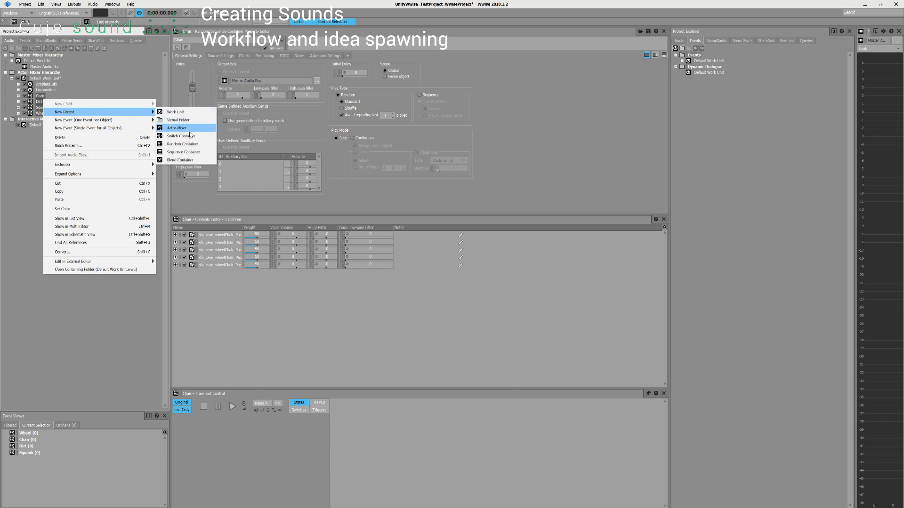
click(189, 161)
text(WheelChair)
key(Return)
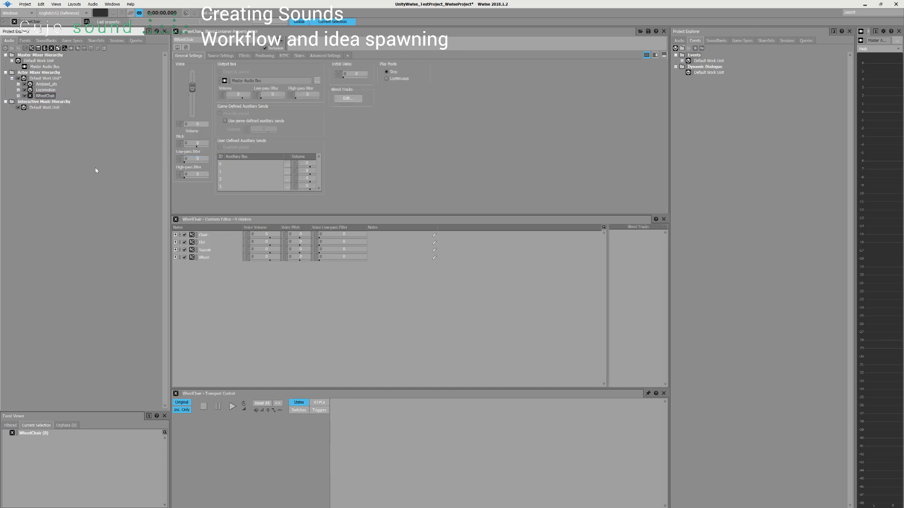
click(18, 96)
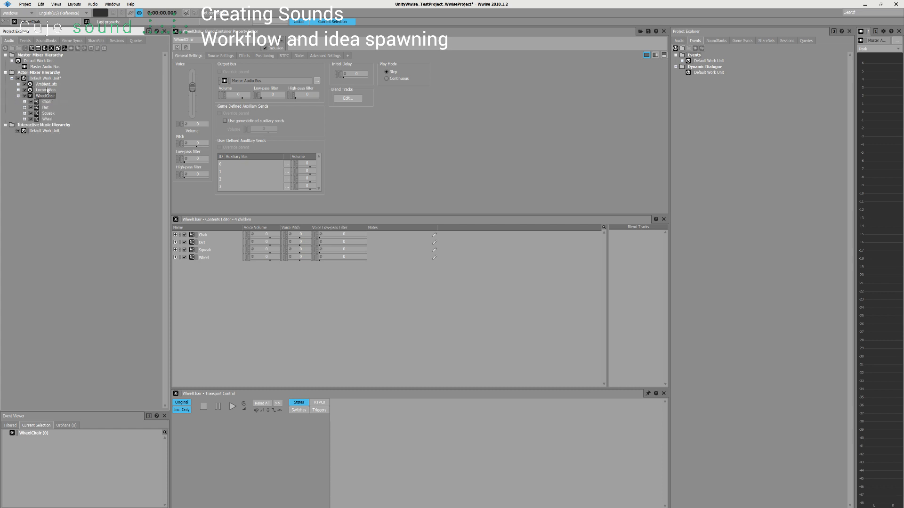
Play the WheelChair blend container repeatedly to audition its random combinations of layers.
click(234, 405)
click(234, 406)
click(234, 406)
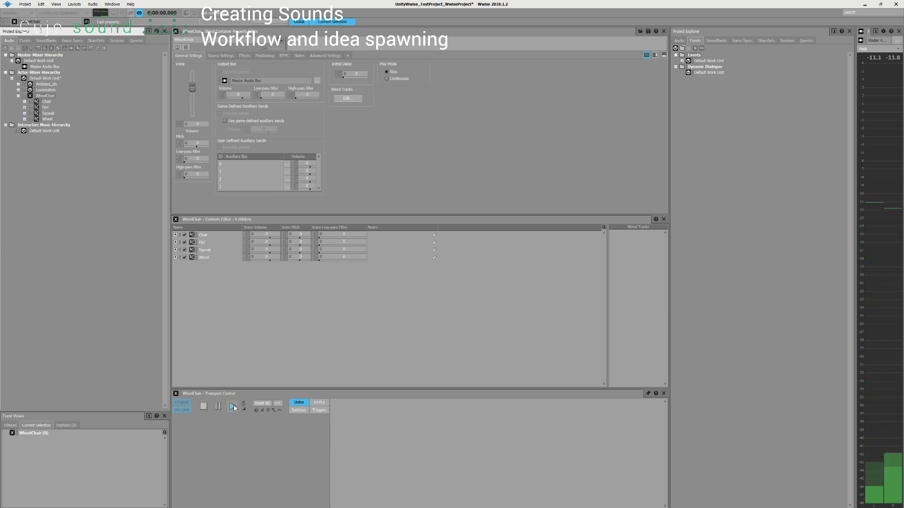
click(233, 406)
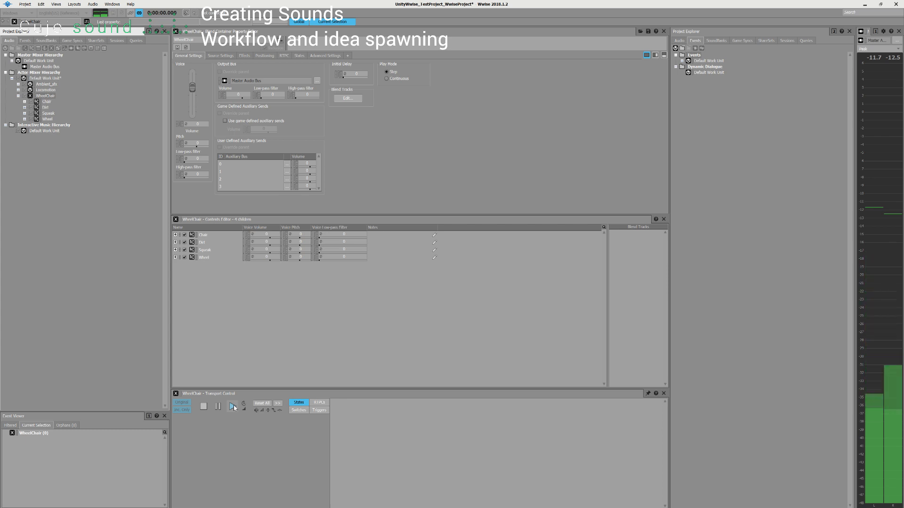
click(233, 406)
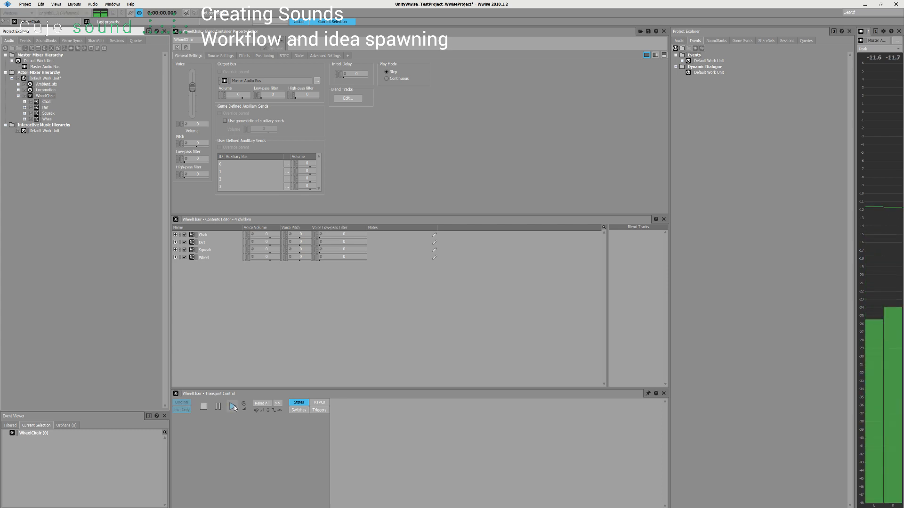
click(234, 406)
click(48, 96)
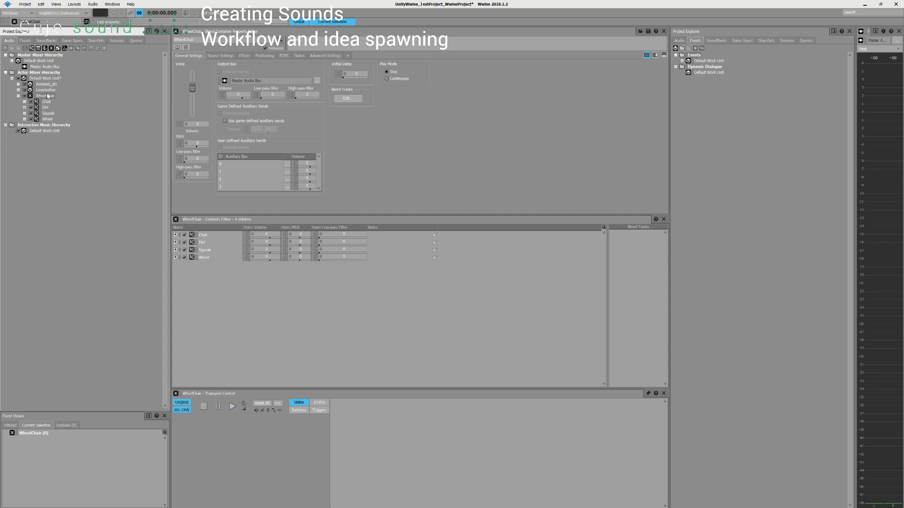